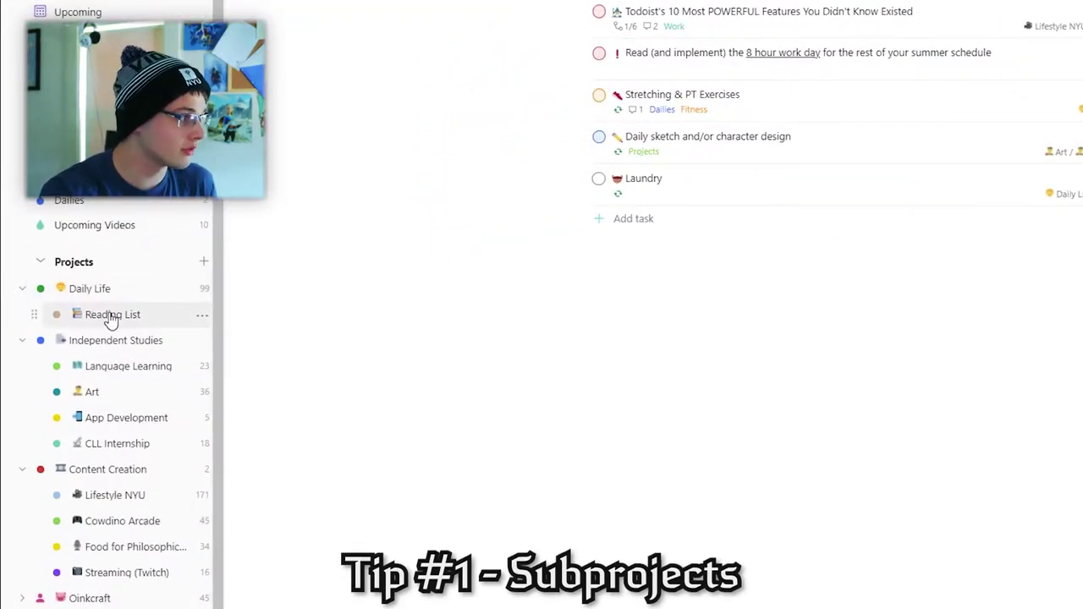
View the Reading List and Independent Studies projects to examine how subprojects are nested.
{"action": "left_click", "coordinate": [110, 314]}
{"action": "left_click", "coordinate": [114, 341]}
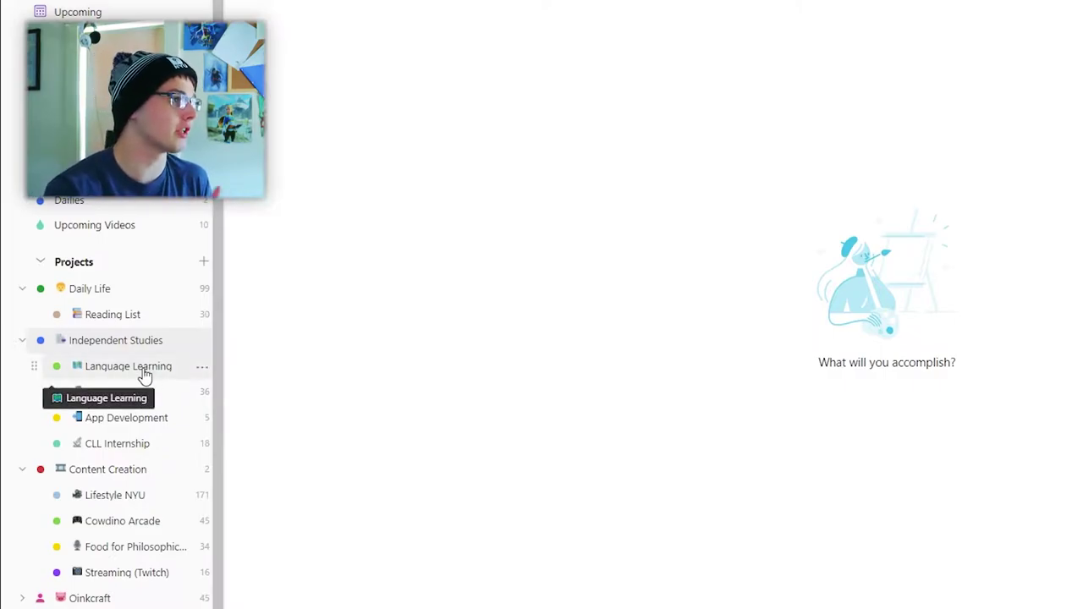
{"action": "scroll", "coordinate": [207, 601], "scroll_direction": "down", "scroll_amount": 2}
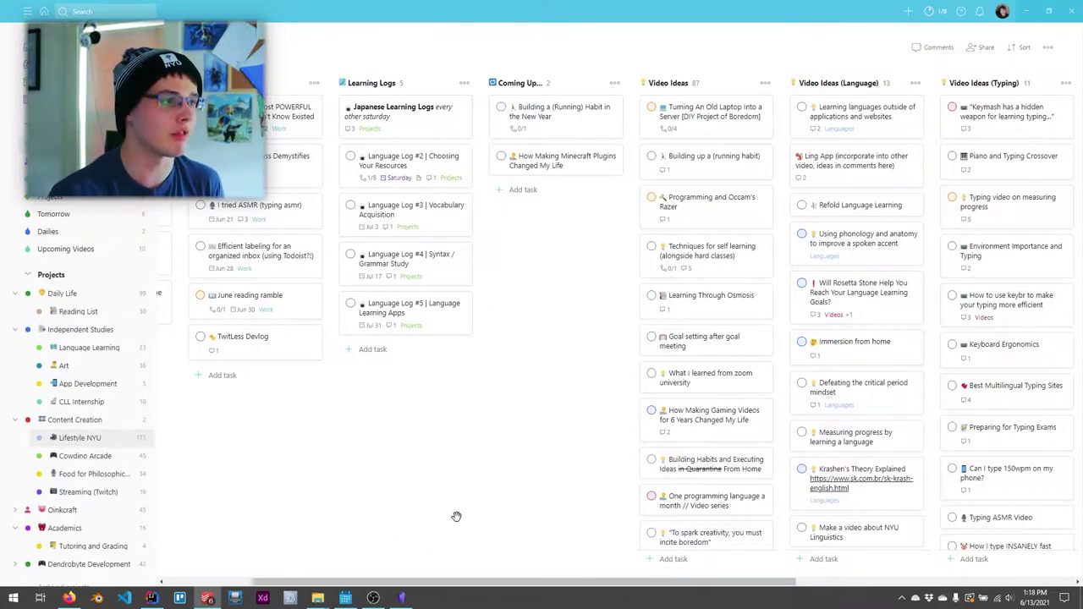
View the details and label options of the "Turning An Old Laptop Into a Server" task in Video Ideas, leaving them unchanged.
{"action": "left_click", "coordinate": [715, 111]}
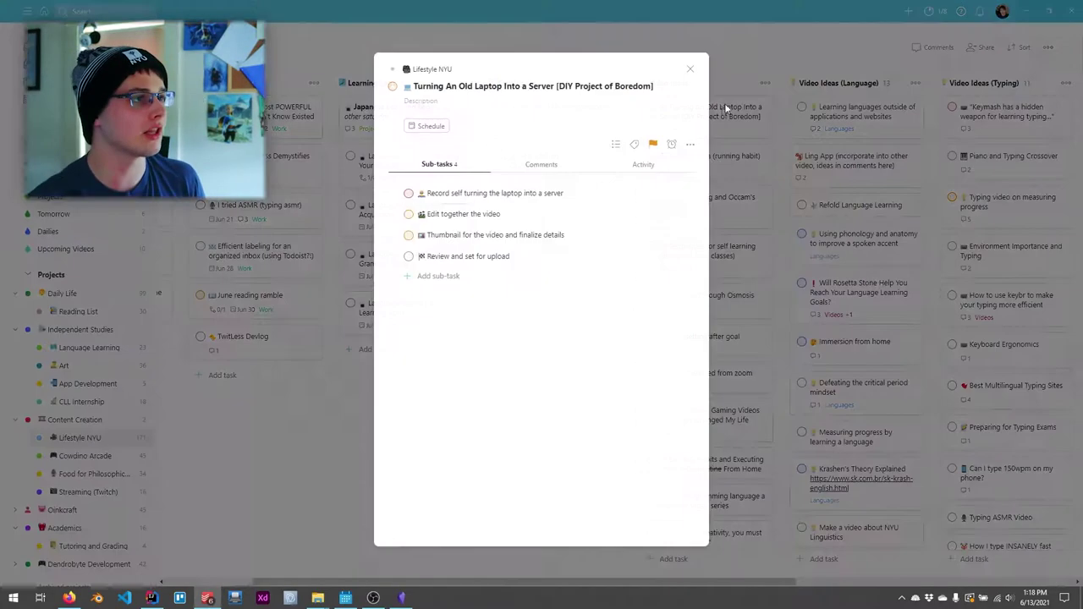
{"action": "left_click", "coordinate": [858, 258]}
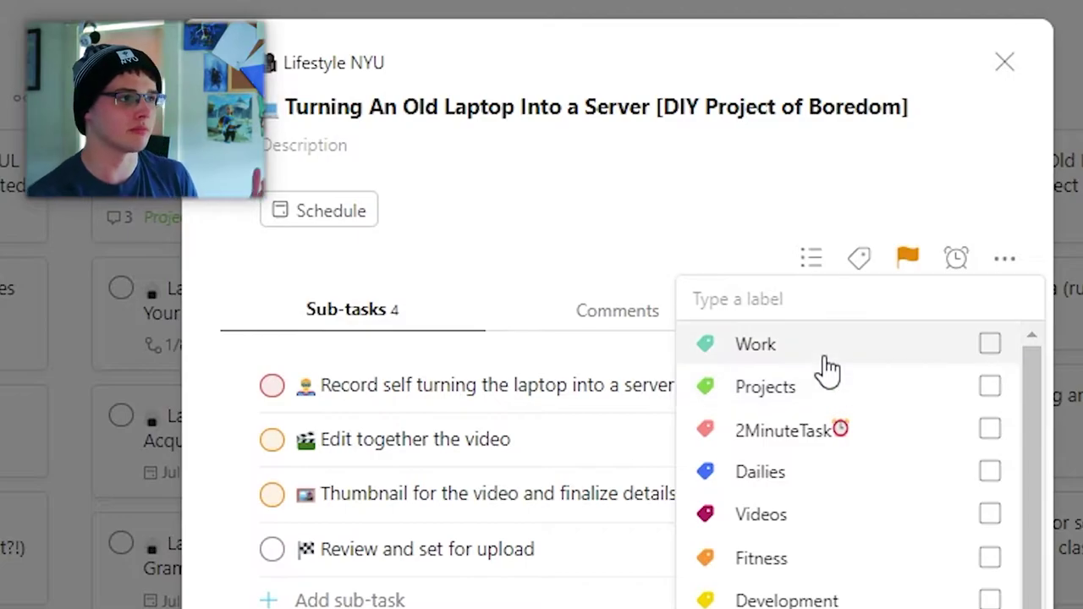
{"action": "key", "text": "Escape"}
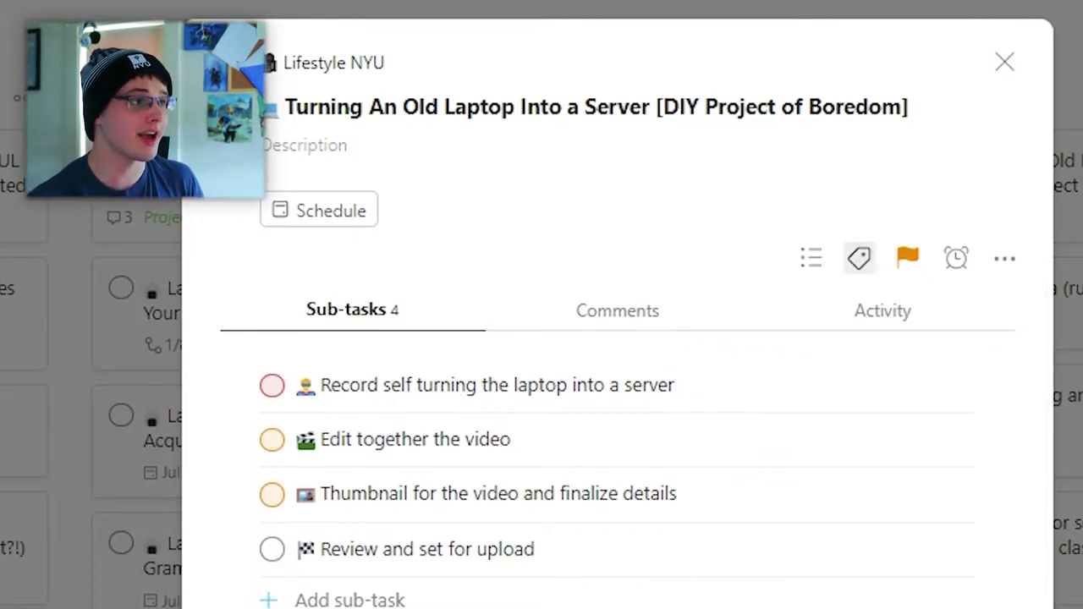
{"action": "key", "text": "Escape"}
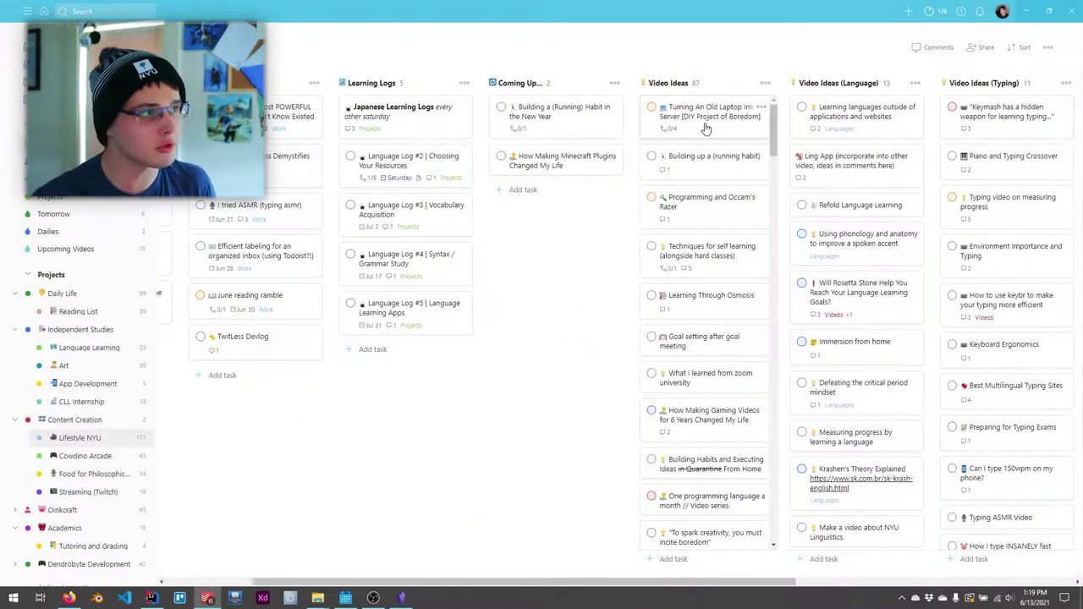
Select multiple tasks in the Video Ideas section, from "Turning An Old Laptop Into a Server" down the list.
{"action": "left_click", "coordinate": [706, 128], "text": "shift"}
{"action": "left_click", "coordinate": [707, 160], "text": "shift"}
{"action": "left_click", "coordinate": [713, 208], "text": "shift"}
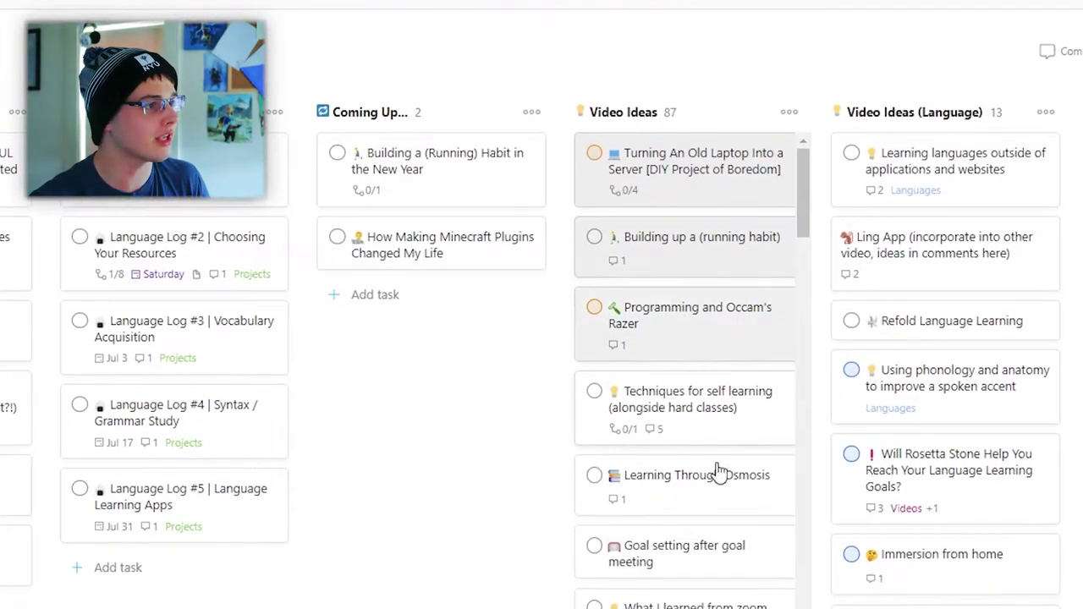
{"action": "left_click", "coordinate": [717, 472], "text": "shift"}
{"action": "left_click", "coordinate": [762, 559], "text": "shift"}
{"action": "left_click", "coordinate": [702, 602], "text": "shift"}
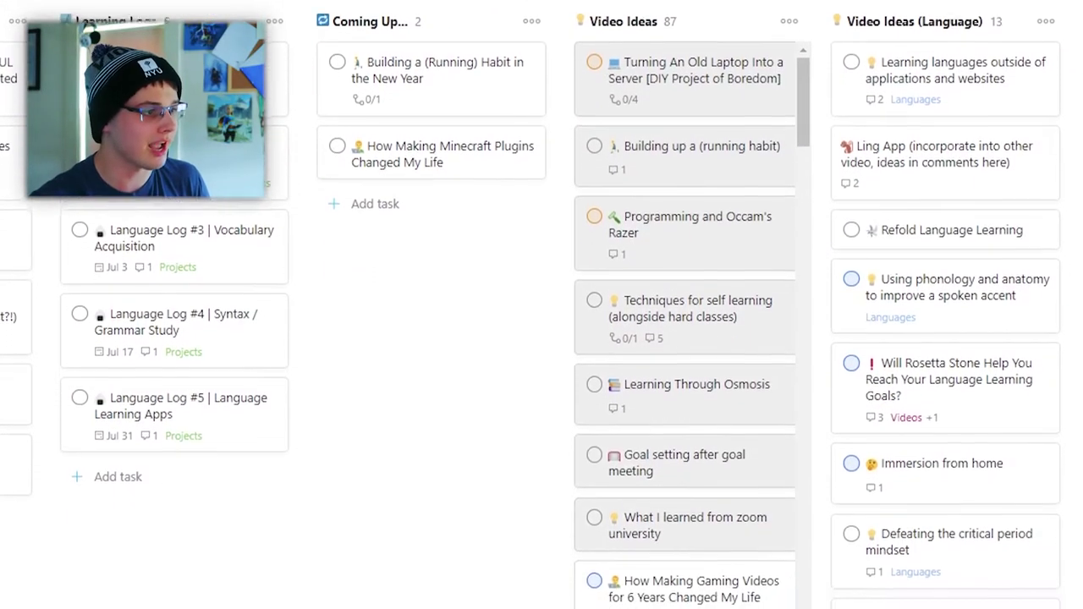
{"action": "scroll", "coordinate": [742, 606], "scroll_direction": "down", "scroll_amount": 3}
{"action": "left_click", "coordinate": [743, 606], "text": "shift"}
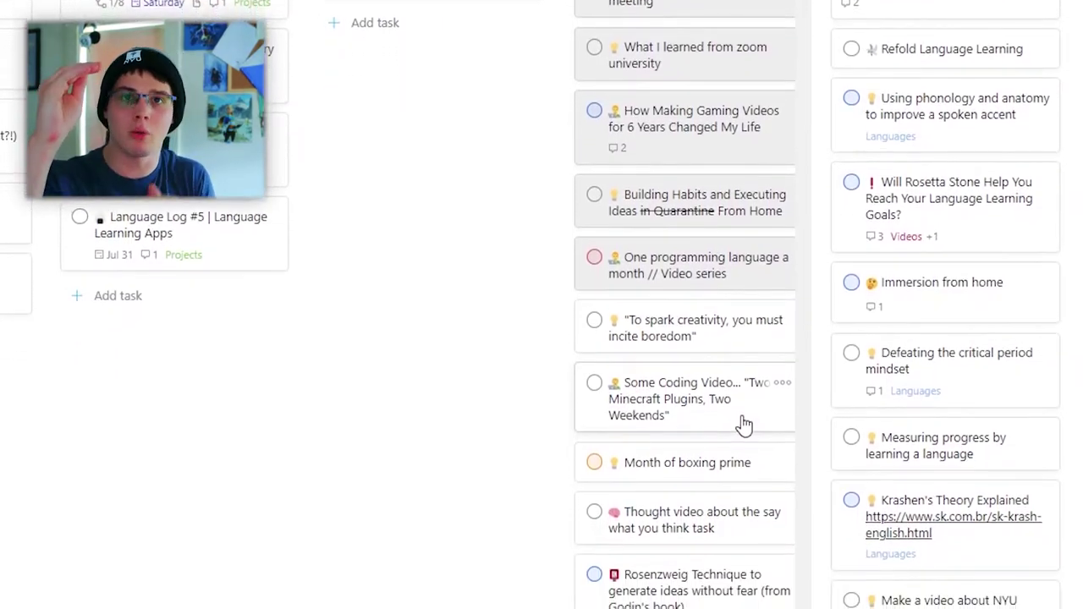
{"action": "scroll", "coordinate": [744, 426], "scroll_direction": "down", "scroll_amount": 2}
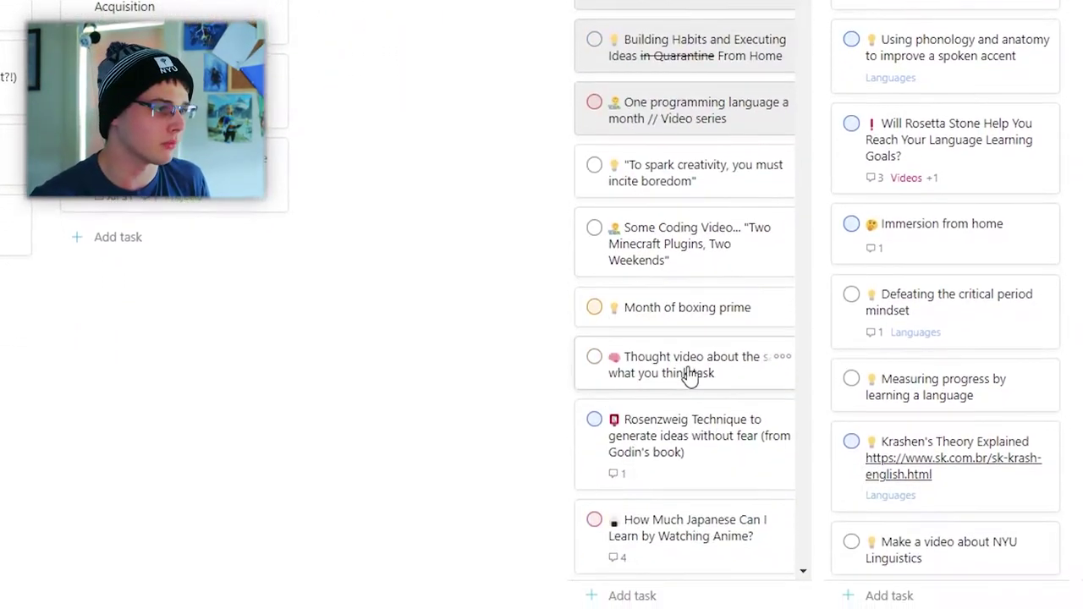
{"action": "left_click", "coordinate": [690, 372], "text": "shift"}
{"action": "left_click", "coordinate": [764, 307], "text": "shift"}
{"action": "scroll", "coordinate": [745, 297], "scroll_direction": "down", "scroll_amount": 5}
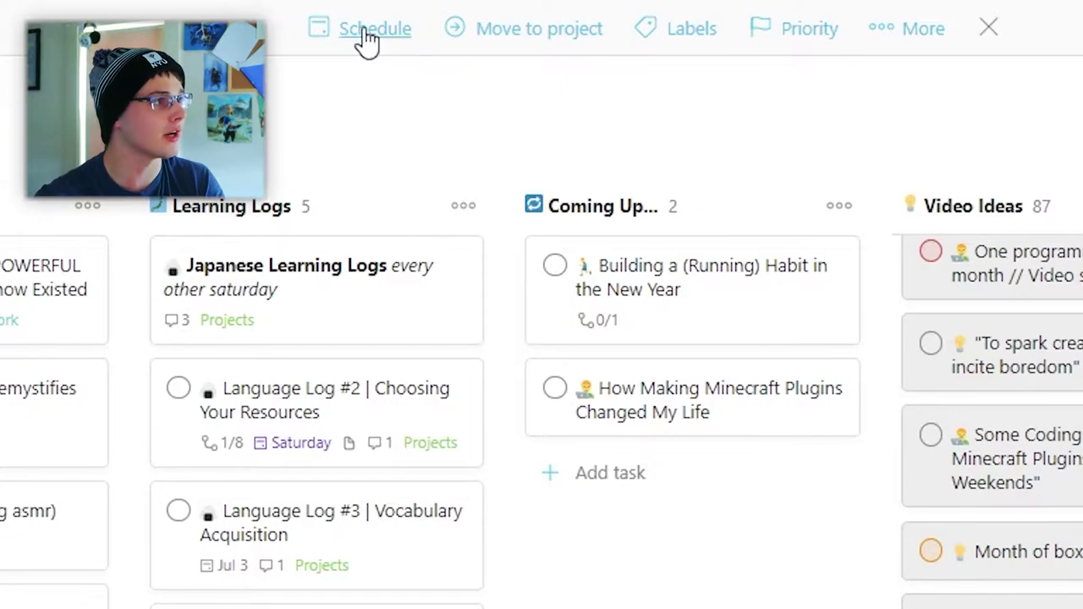
Examine the scheduling and project-move options for the selected tasks.
{"action": "left_click", "coordinate": [368, 34]}
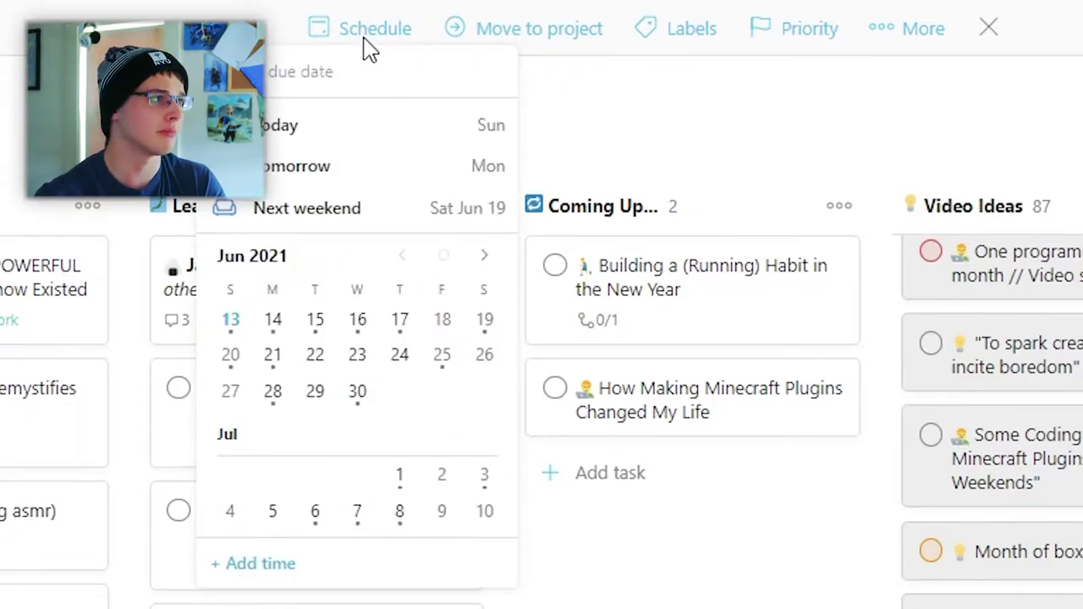
{"action": "left_click", "coordinate": [569, 56]}
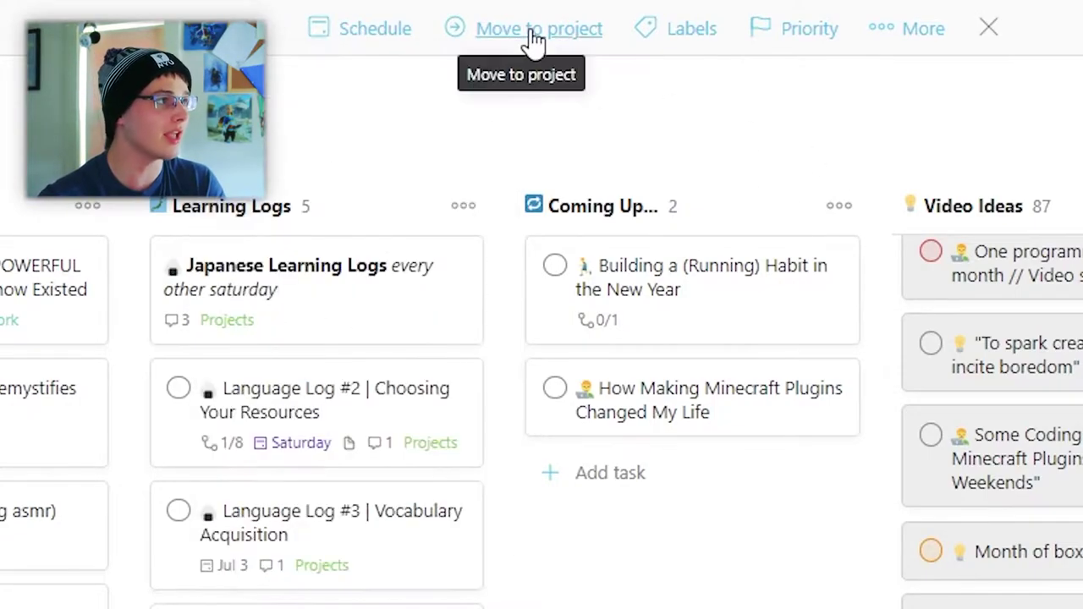
{"action": "left_click", "coordinate": [532, 40]}
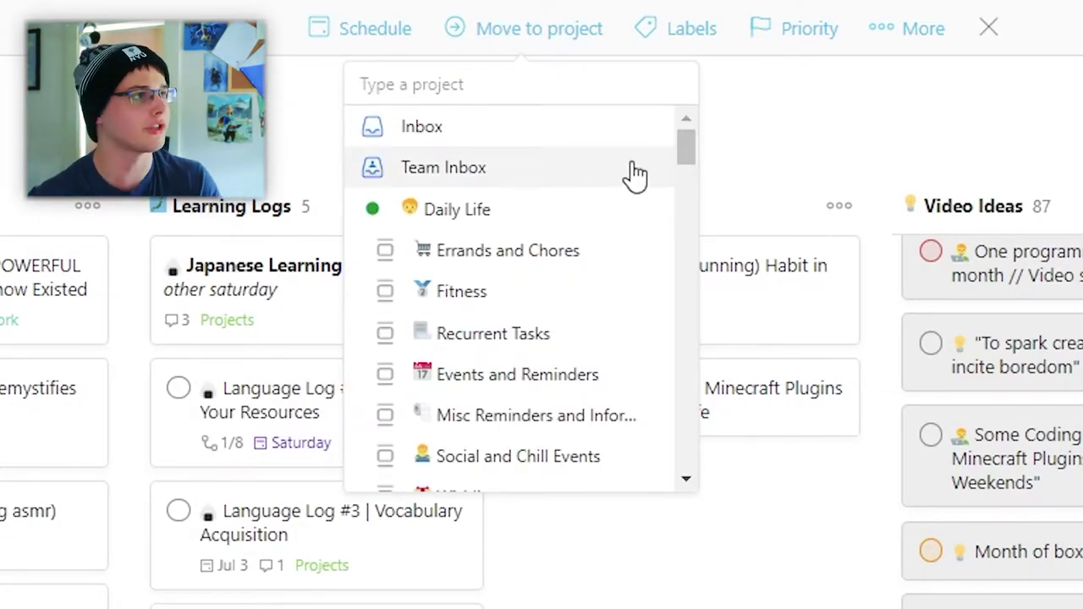
{"action": "left_click", "coordinate": [670, 40]}
Try marking the Work label for all selected tasks, and clear the selection without applying it.
{"action": "left_click", "coordinate": [670, 39]}
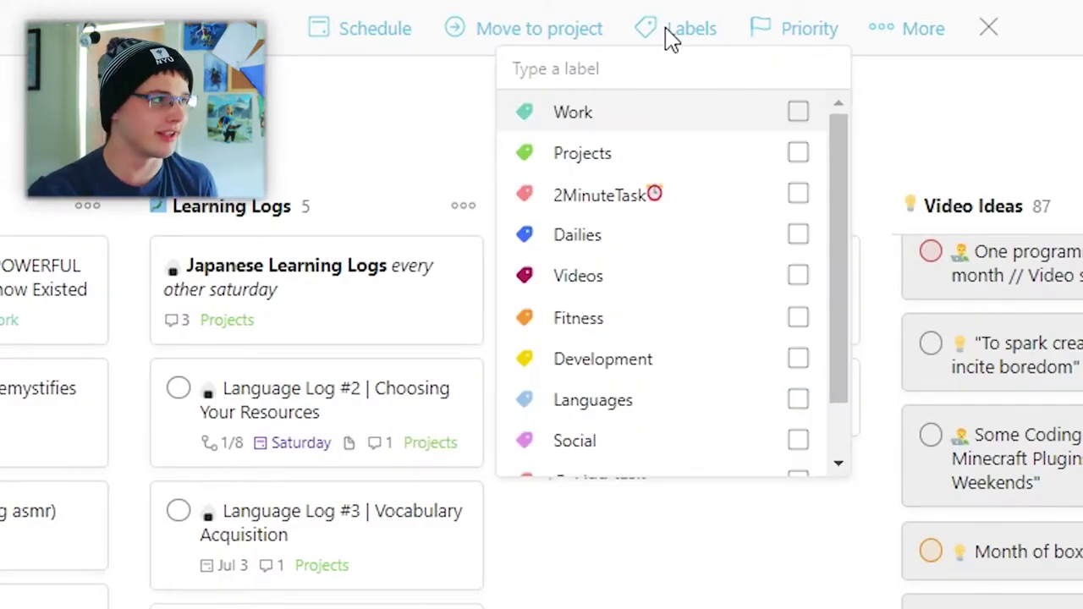
{"action": "scroll", "coordinate": [670, 262], "scroll_direction": "down", "scroll_amount": 2}
{"action": "scroll", "coordinate": [684, 279], "scroll_direction": "up", "scroll_amount": 2}
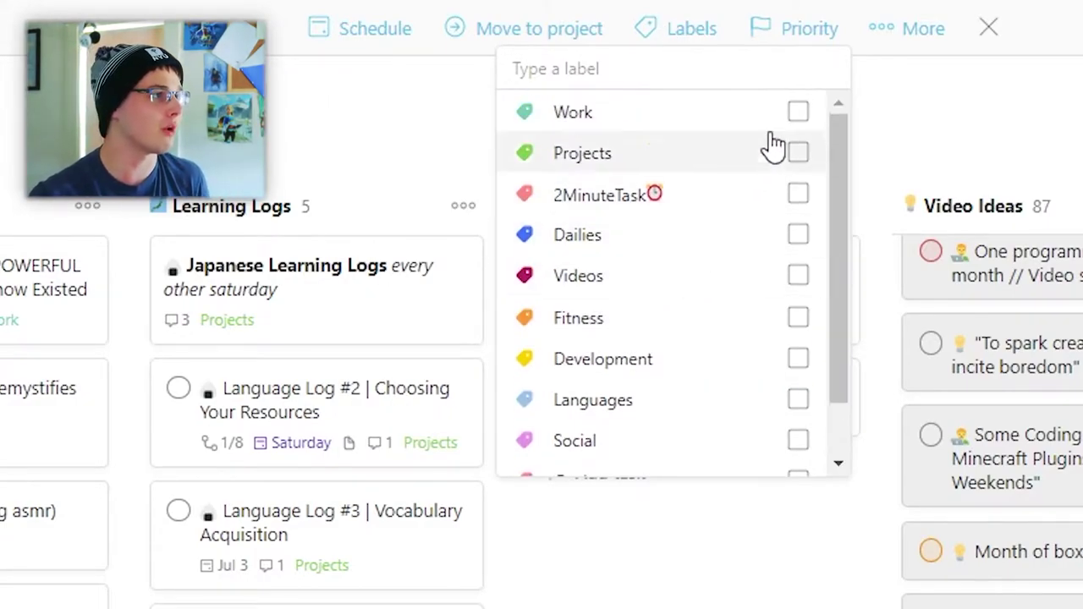
{"action": "left_click", "coordinate": [789, 119]}
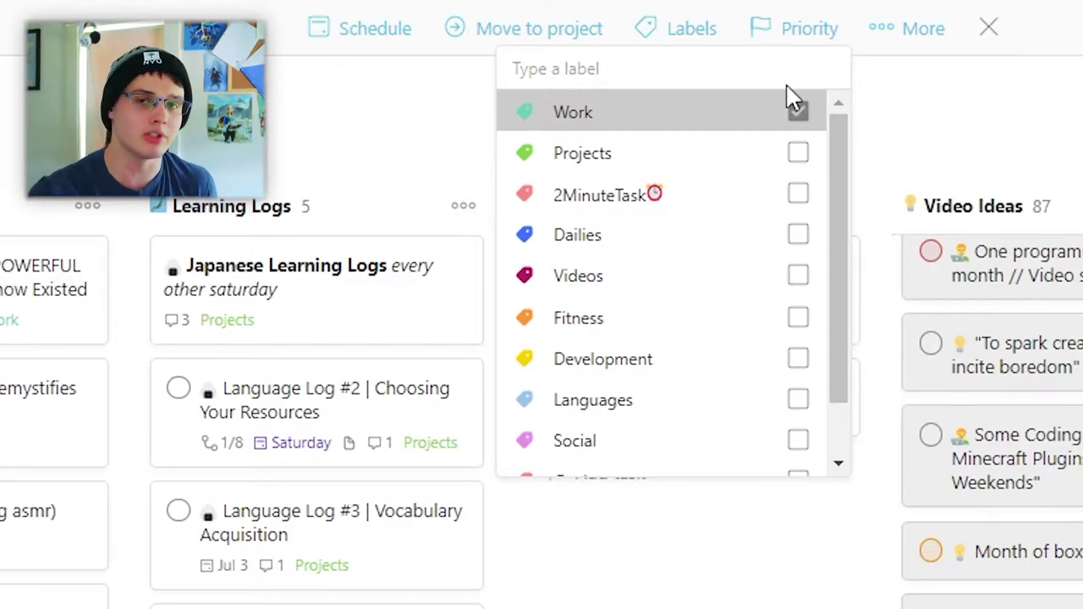
{"action": "key", "text": "Escape"}
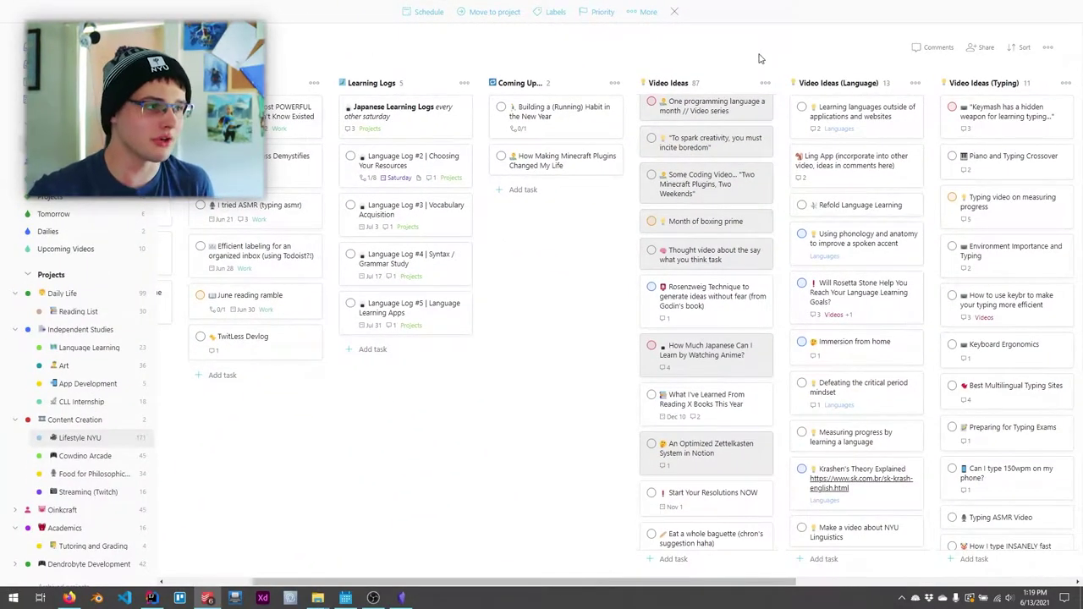
{"action": "key", "text": "Escape"}
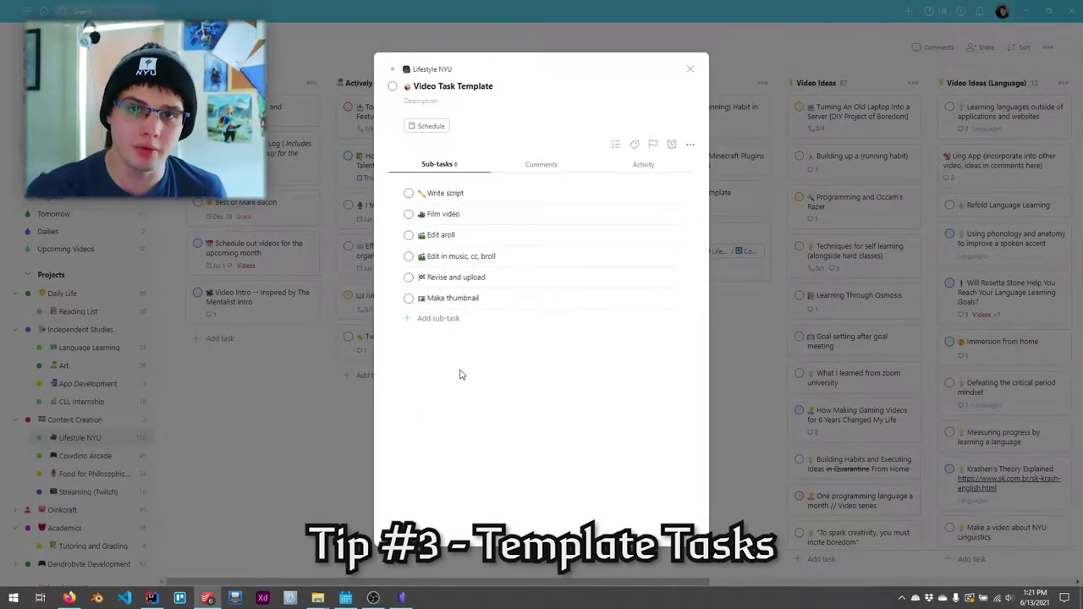
Close the open template task and the empty new-task entry, and duplicate Video Task Template in the Coming Up section.
{"action": "left_click", "coordinate": [745, 355]}
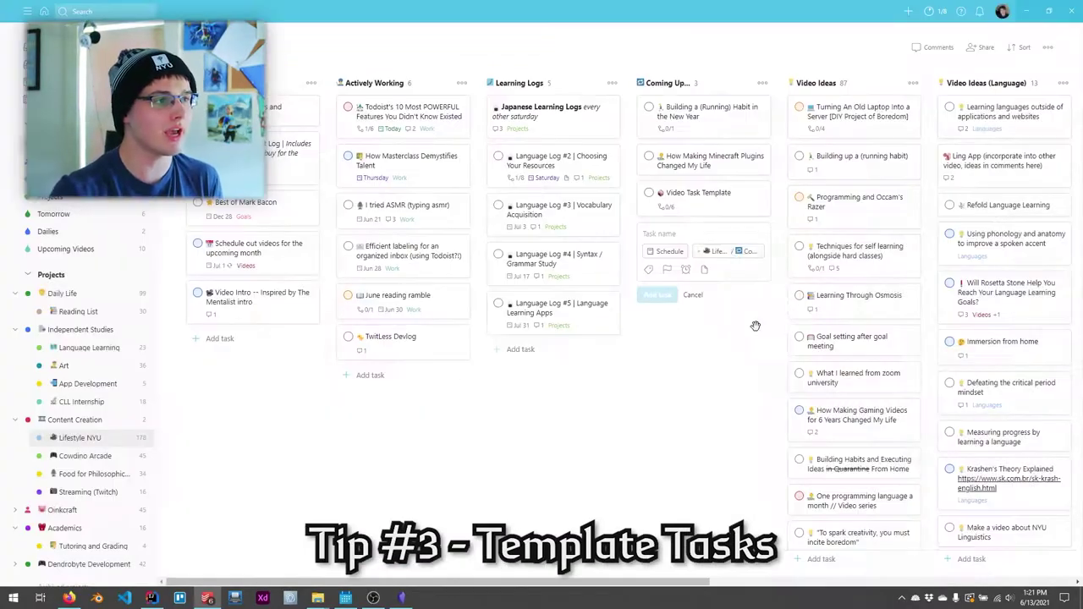
{"action": "left_click", "coordinate": [692, 295]}
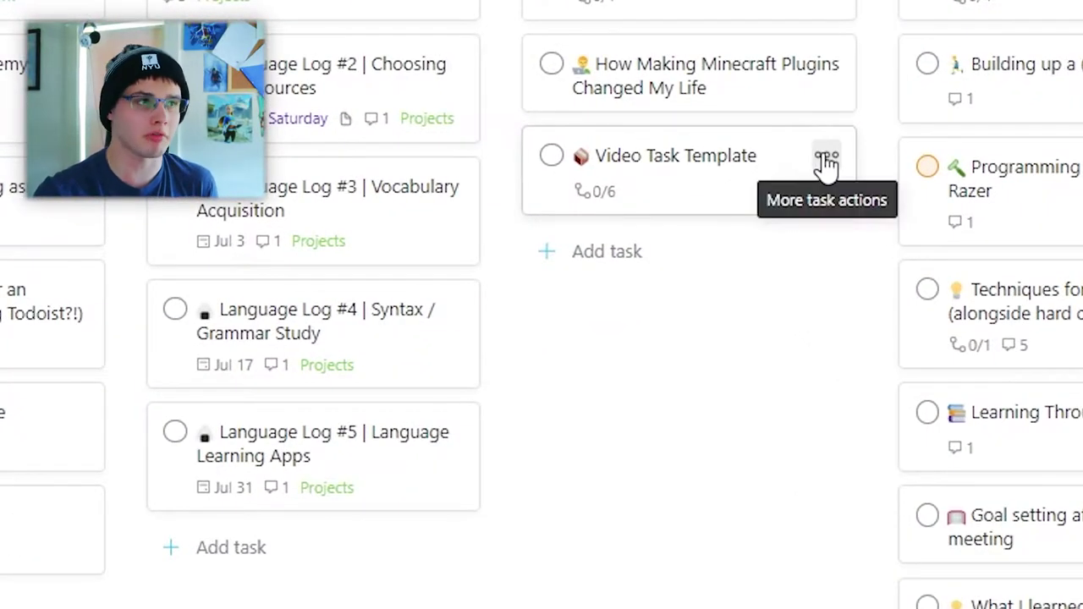
{"action": "left_click", "coordinate": [759, 193]}
{"action": "left_click", "coordinate": [804, 535]}
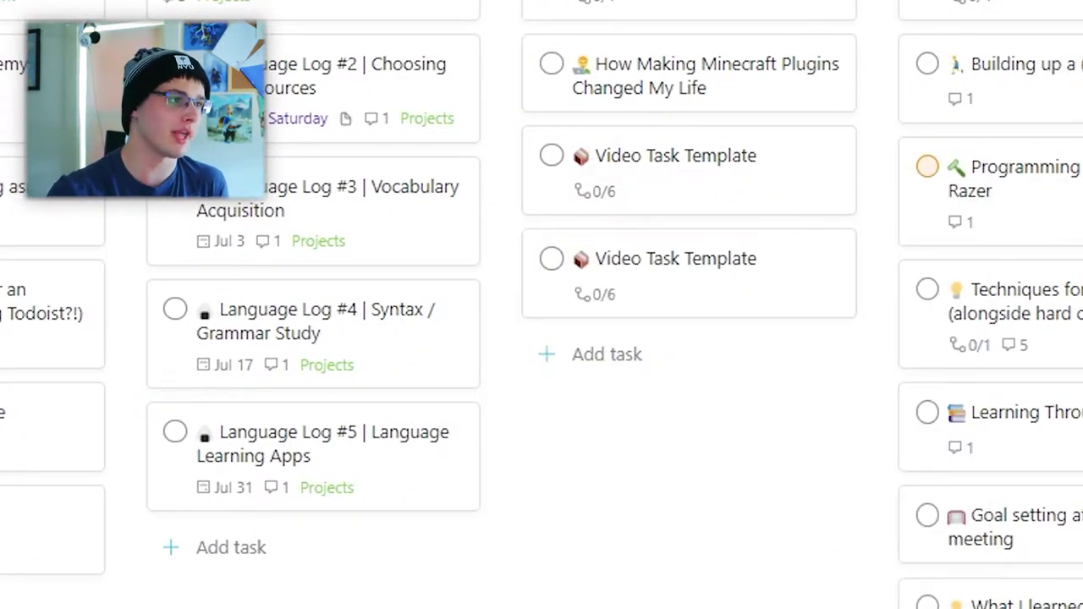
Rename the duplicated template task to "Some new Todoist Video" with a notepad emoji in front.
{"action": "left_click", "coordinate": [685, 288]}
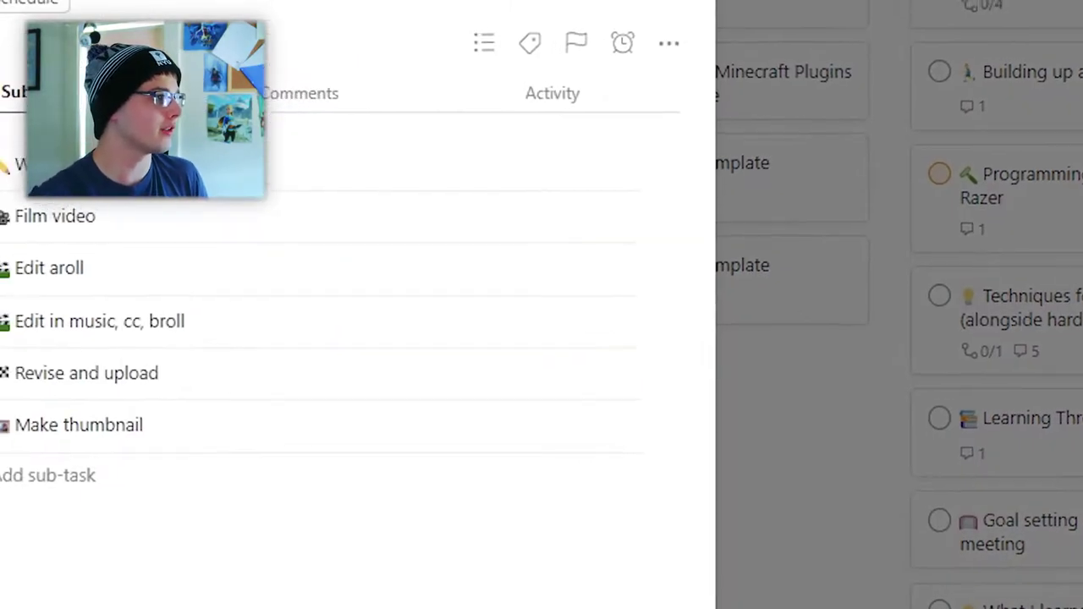
{"action": "left_click_drag", "start_coordinate": [531, 111], "coordinate": [266, 121]}
{"action": "type", "text": "Some ne"}
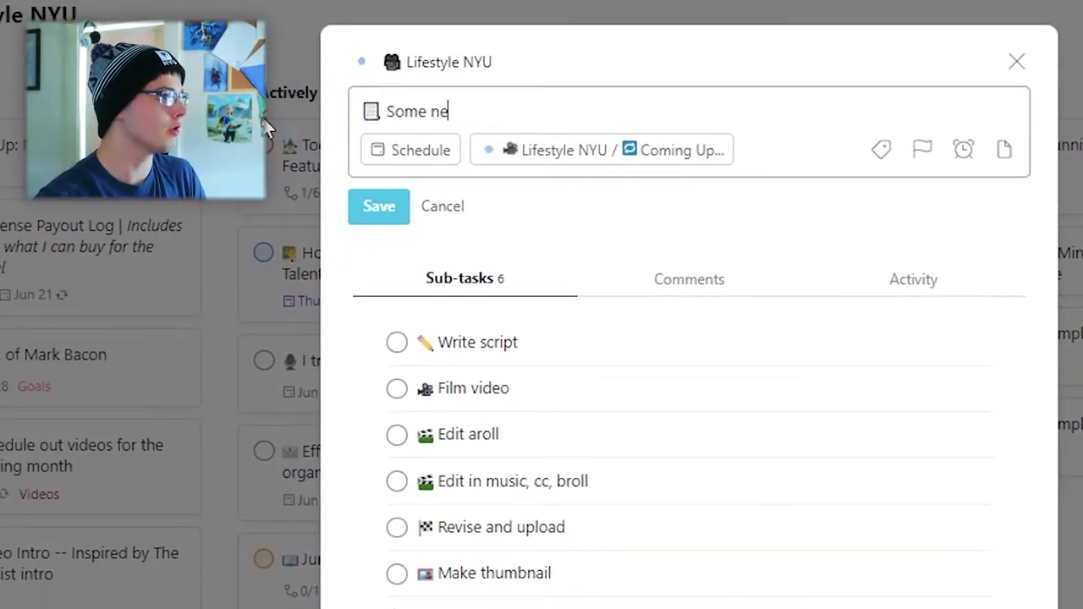
{"action": "type", "text": "w Todoist Video"}
{"action": "key", "text": "Return"}
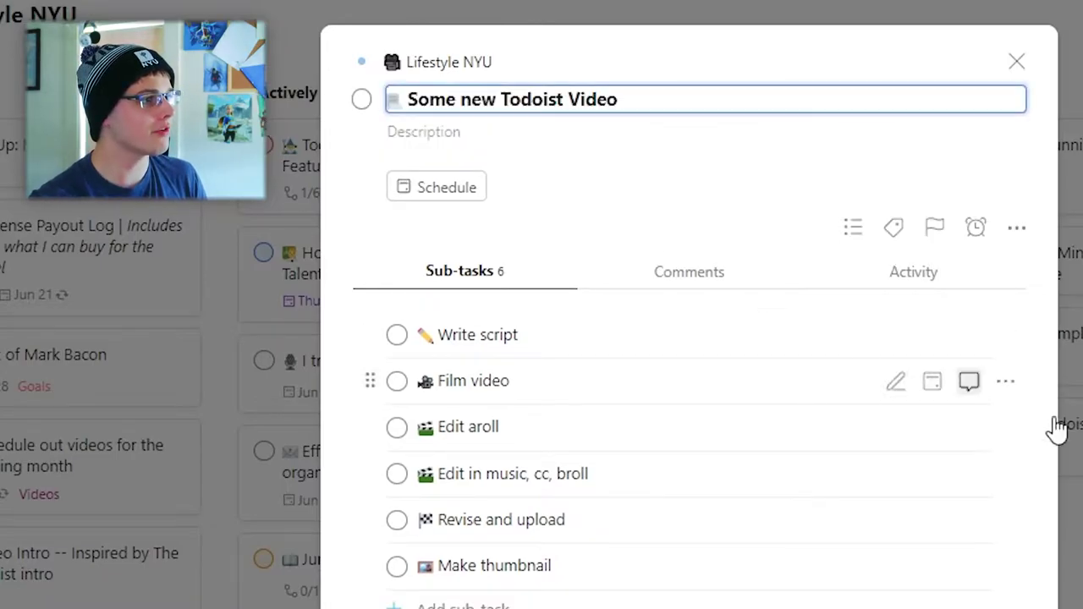
Close the task details, and move "Some new Todoist Video" to the Actively Working section and back to Coming Up.
{"action": "left_click", "coordinate": [1057, 428]}
{"action": "left_click_drag", "start_coordinate": [987, 447], "coordinate": [455, 252]}
{"action": "left_click_drag", "start_coordinate": [428, 175], "coordinate": [854, 402]}
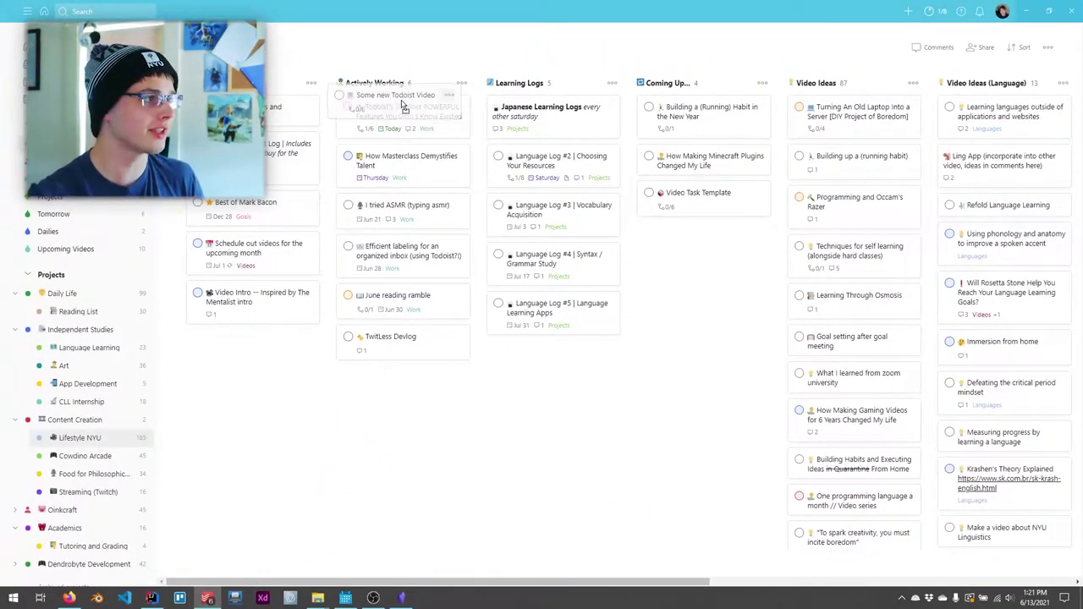
{"action": "left_click_drag", "start_coordinate": [705, 301], "coordinate": [700, 239]}
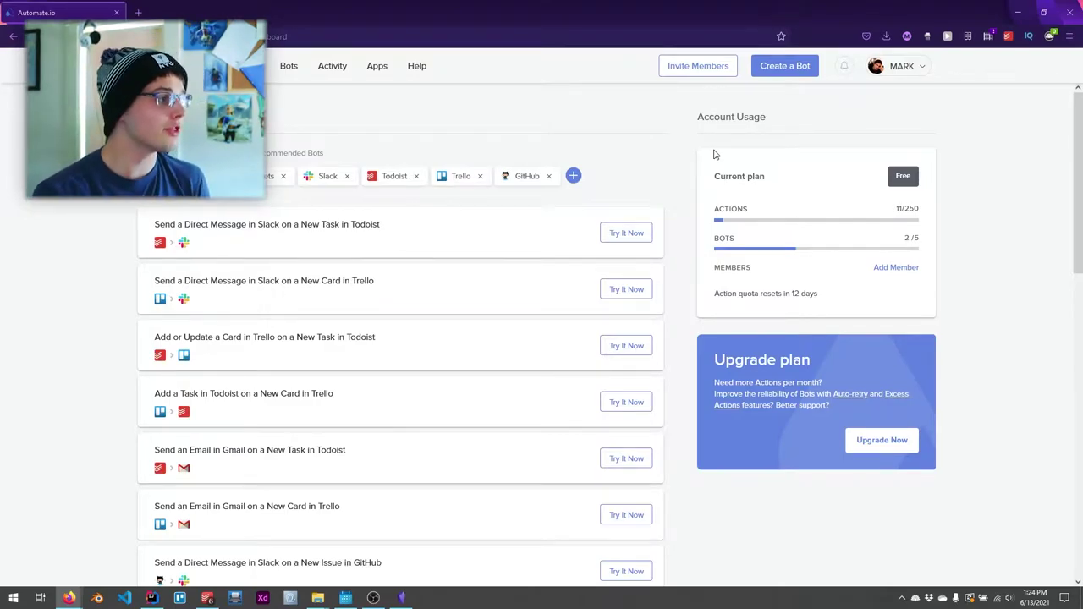
View the list of all bots in Automate.io, and switch to the Cowdino Arcade board in Trello.
{"action": "left_click", "coordinate": [289, 67]}
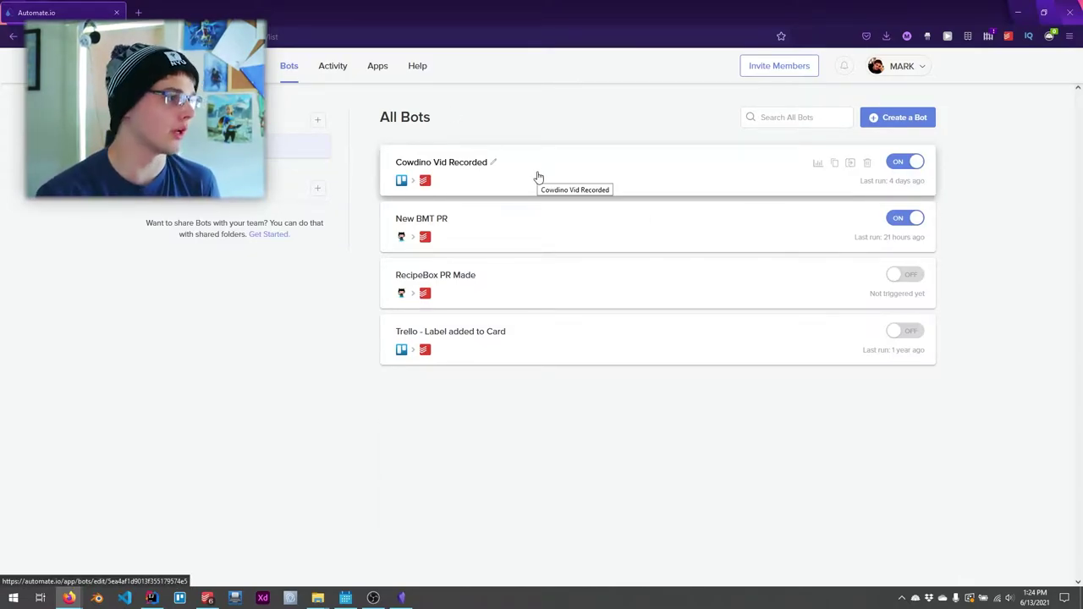
{"action": "left_click", "coordinate": [180, 598]}
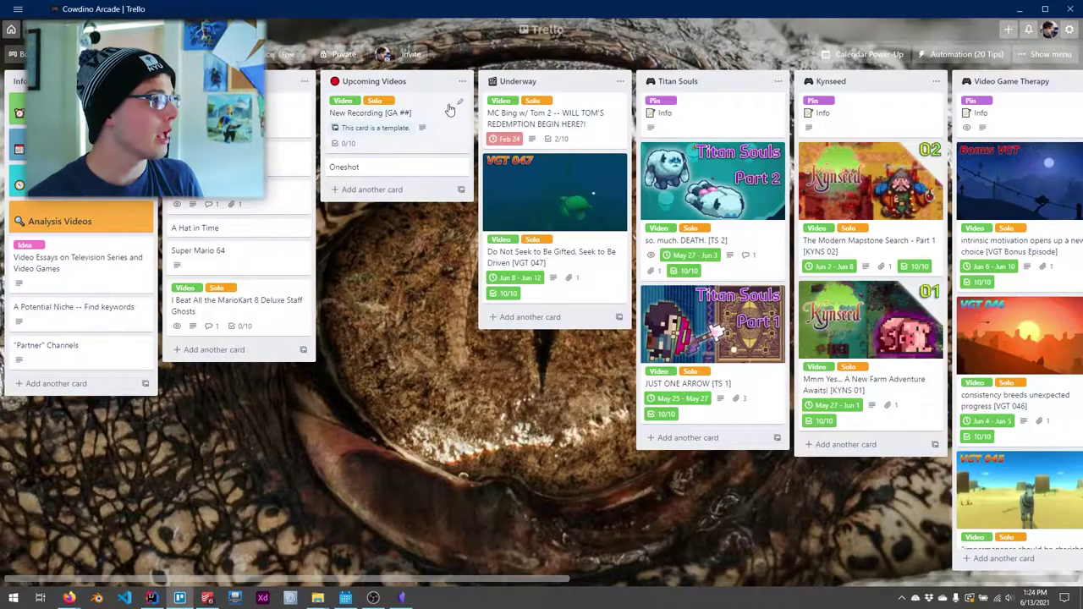
Create a card named "New Videpo" in the Upcoming Videos list from the New Recording [GA ##] template, keeping its checklists and labels.
{"action": "left_click", "coordinate": [424, 114]}
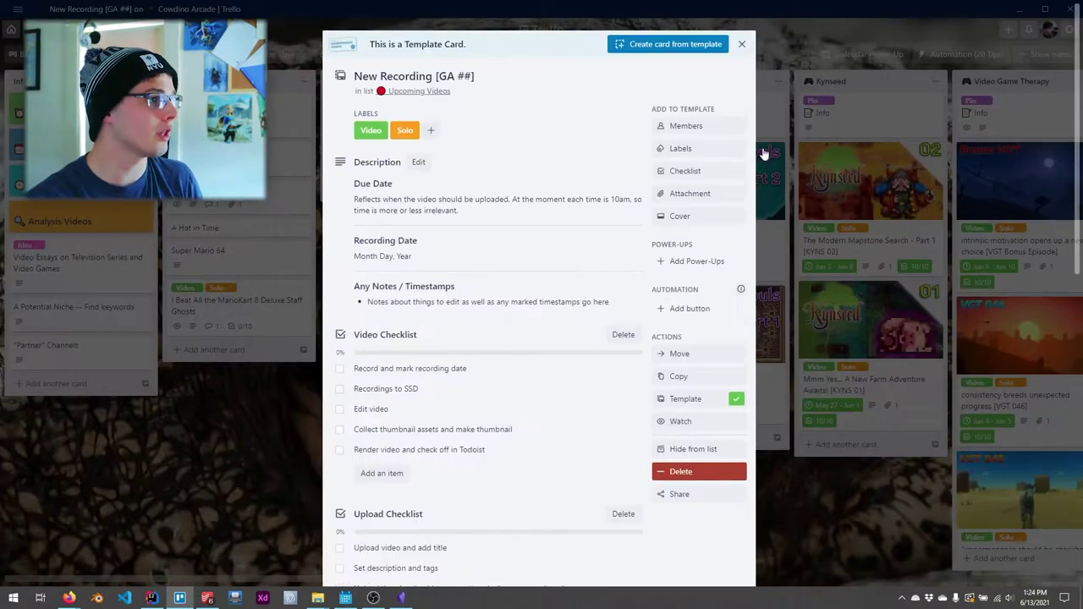
{"action": "left_click", "coordinate": [762, 153]}
{"action": "left_click", "coordinate": [430, 115]}
{"action": "left_click", "coordinate": [652, 49]}
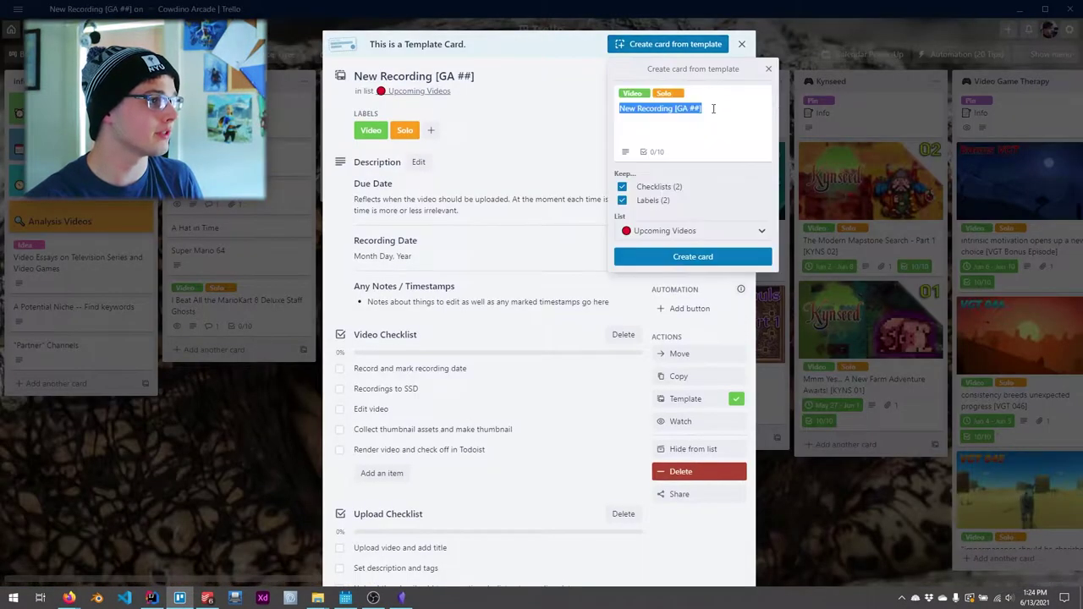
{"action": "type", "text": "New Vide"}
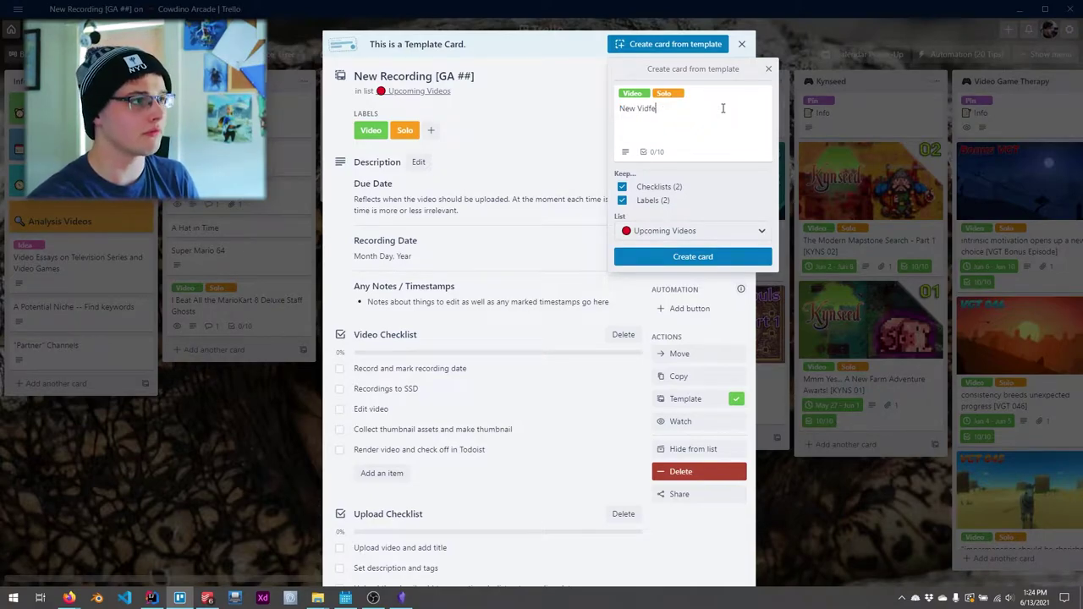
{"action": "type", "text": "po"}
{"action": "key", "text": "Return"}
{"action": "left_click", "coordinate": [831, 125]}
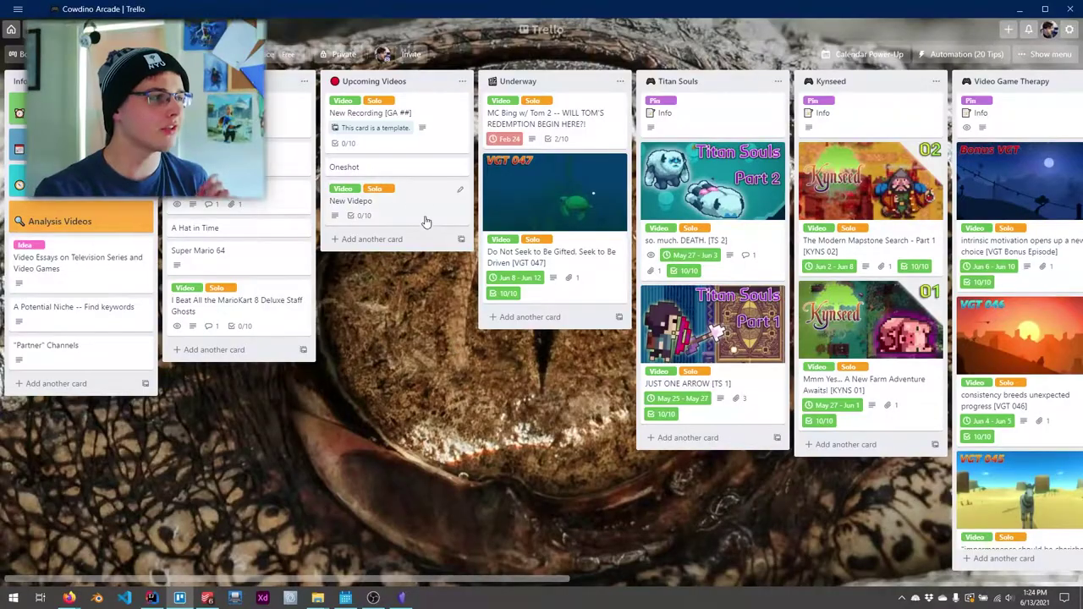
Move the New Videpo card from Upcoming Videos to the Underway list.
{"action": "left_click_drag", "start_coordinate": [387, 205], "coordinate": [390, 200]}
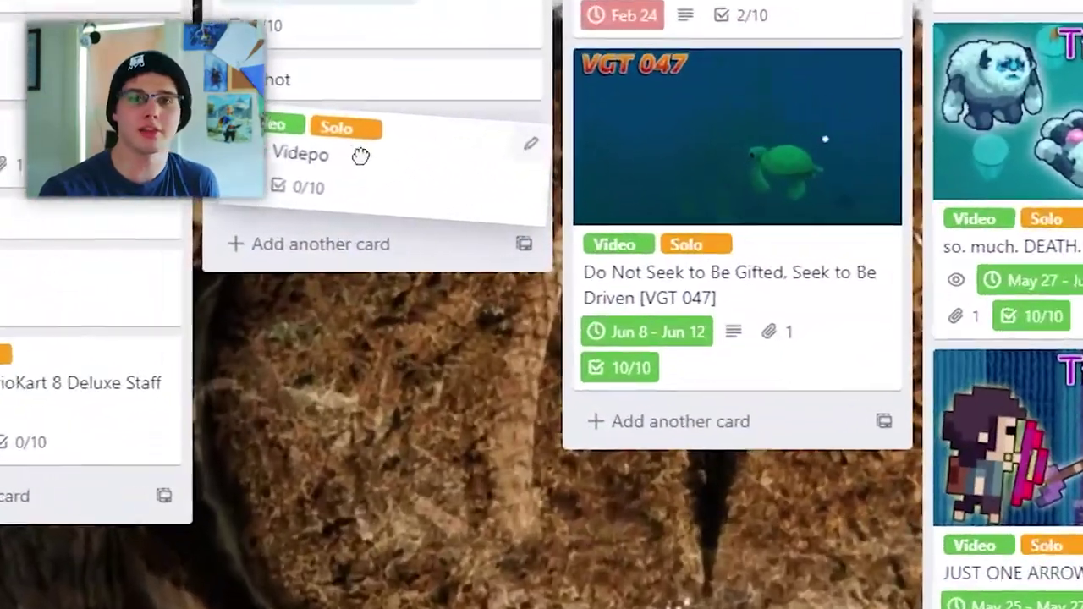
{"action": "left_click_drag", "start_coordinate": [360, 155], "coordinate": [762, 462]}
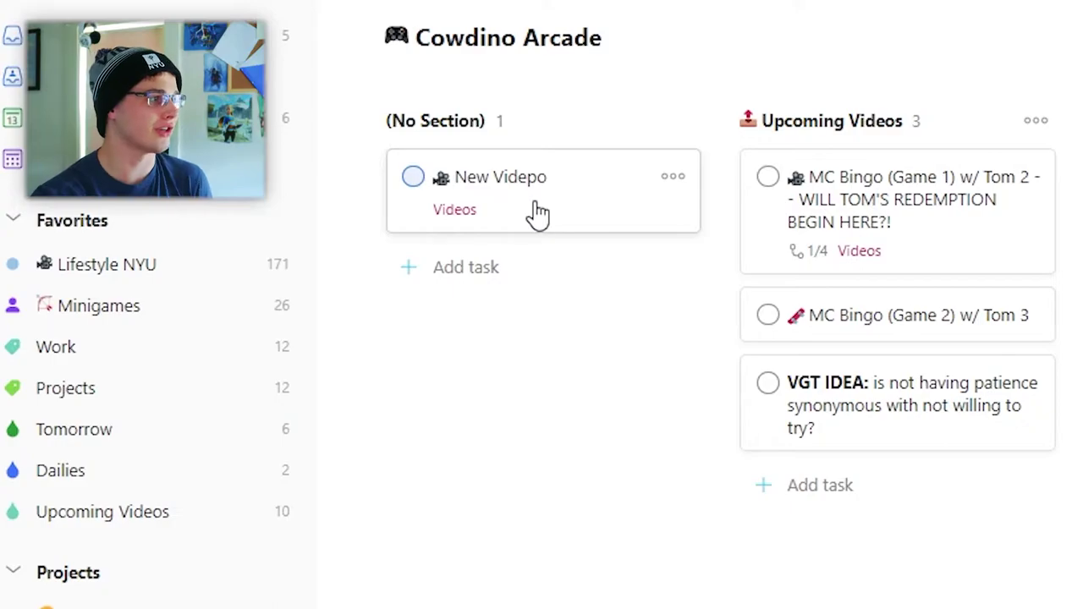
Move the New Videpo task out of (No Section) into the Upcoming Videos section of the Cowdino Arcade project.
{"action": "left_click_drag", "start_coordinate": [508, 210], "coordinate": [872, 227]}
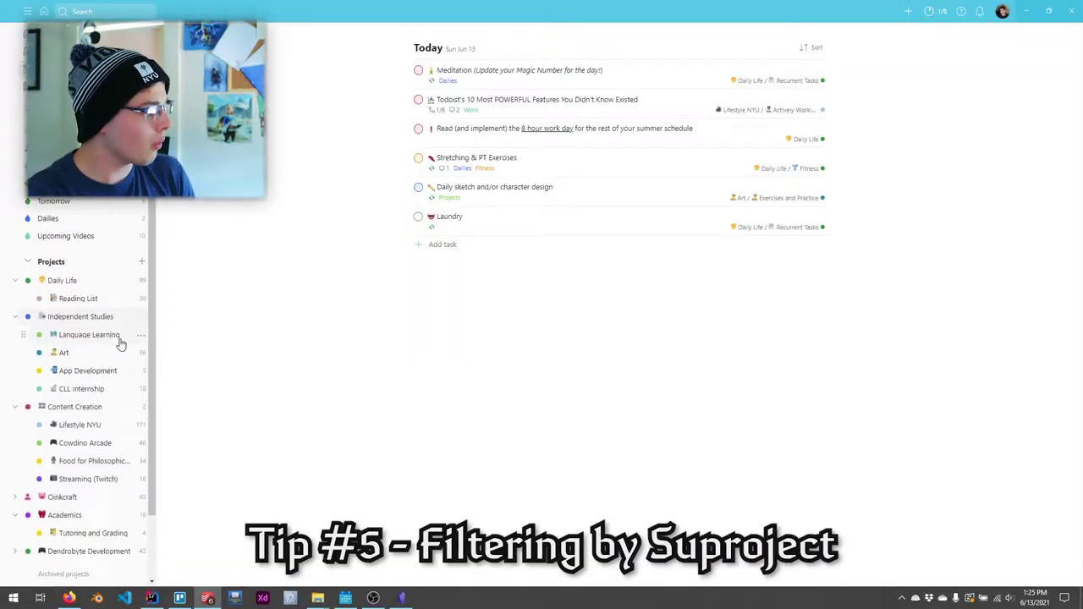
Show the archived projects and unarchive the Cognition and Operating Systems projects.
{"action": "left_click", "coordinate": [66, 495]}
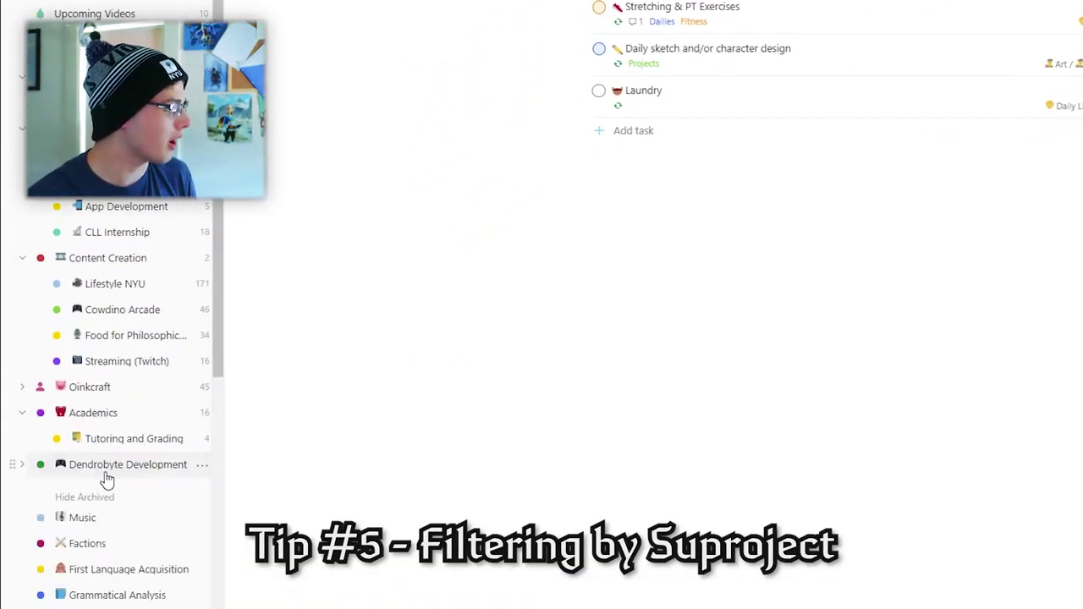
{"action": "scroll", "coordinate": [127, 474], "scroll_direction": "down", "scroll_amount": 5}
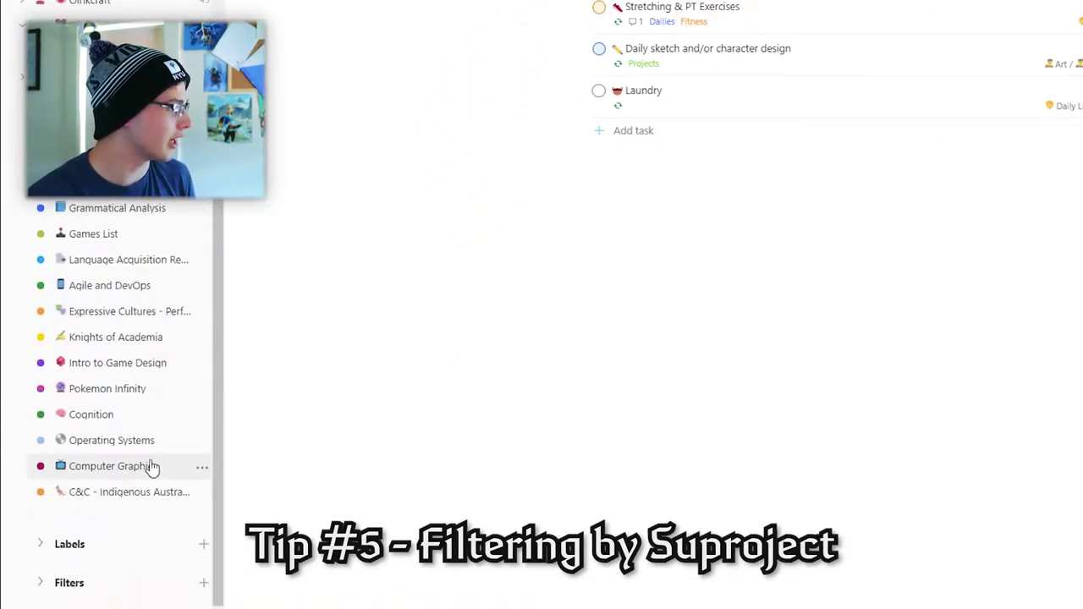
{"action": "left_click", "coordinate": [204, 417]}
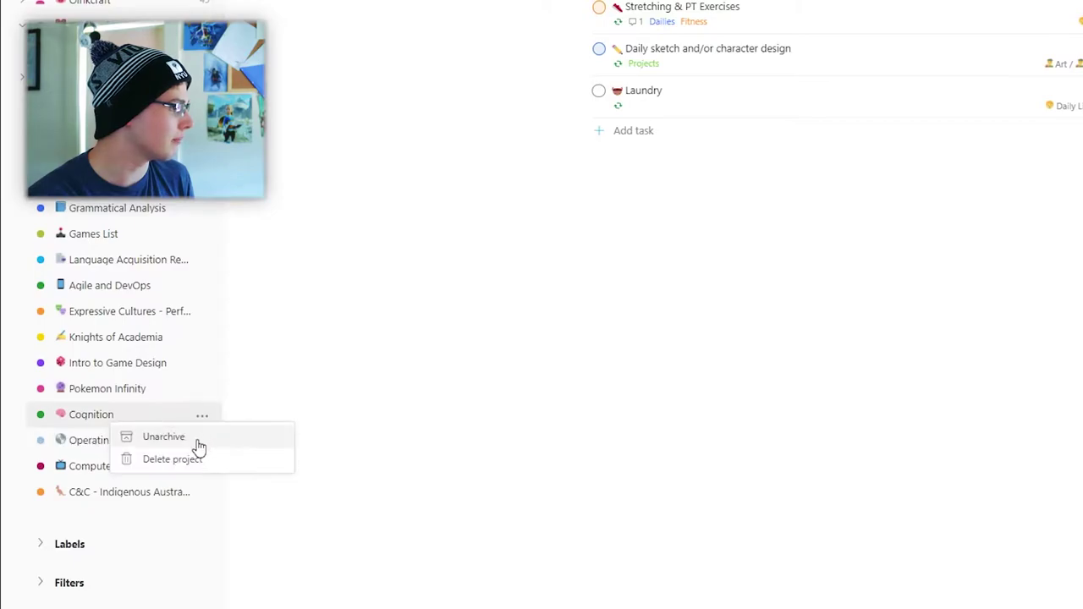
{"action": "left_click", "coordinate": [198, 444]}
{"action": "left_click", "coordinate": [203, 466]}
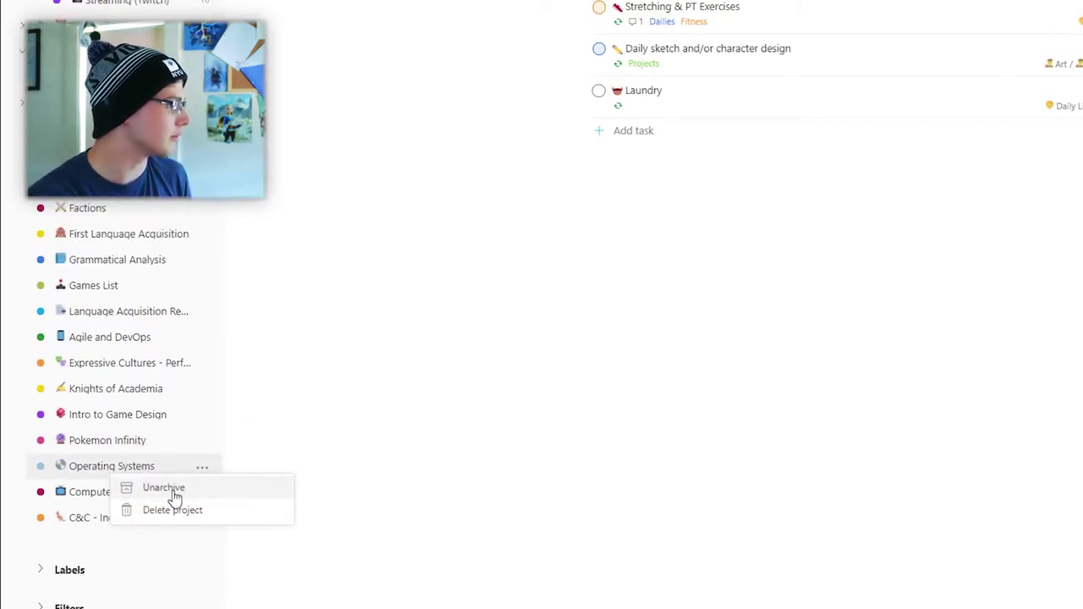
{"action": "left_click", "coordinate": [174, 496]}
Nest the Cognition and Operating Systems projects under Academics as subprojects, below Tutoring and Grading.
{"action": "scroll", "coordinate": [155, 483], "scroll_direction": "up", "scroll_amount": 3}
{"action": "left_click_drag", "start_coordinate": [54, 395], "coordinate": [38, 346]}
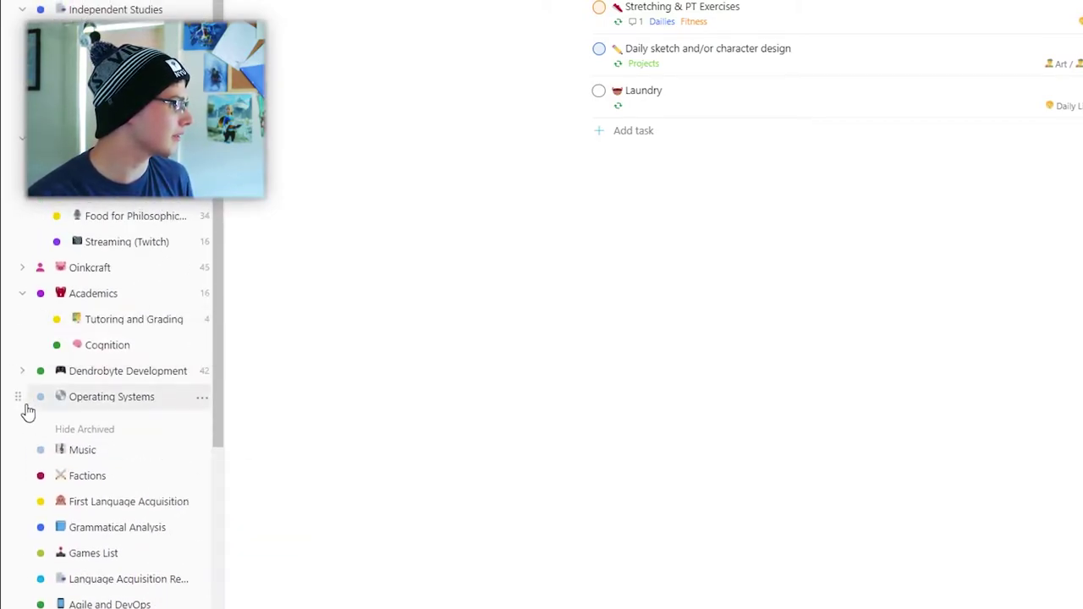
{"action": "left_click_drag", "start_coordinate": [22, 396], "coordinate": [46, 371]}
Add a task named "✏️ Fill out homework for cognition" to the Cognition project.
{"action": "left_click", "coordinate": [107, 344]}
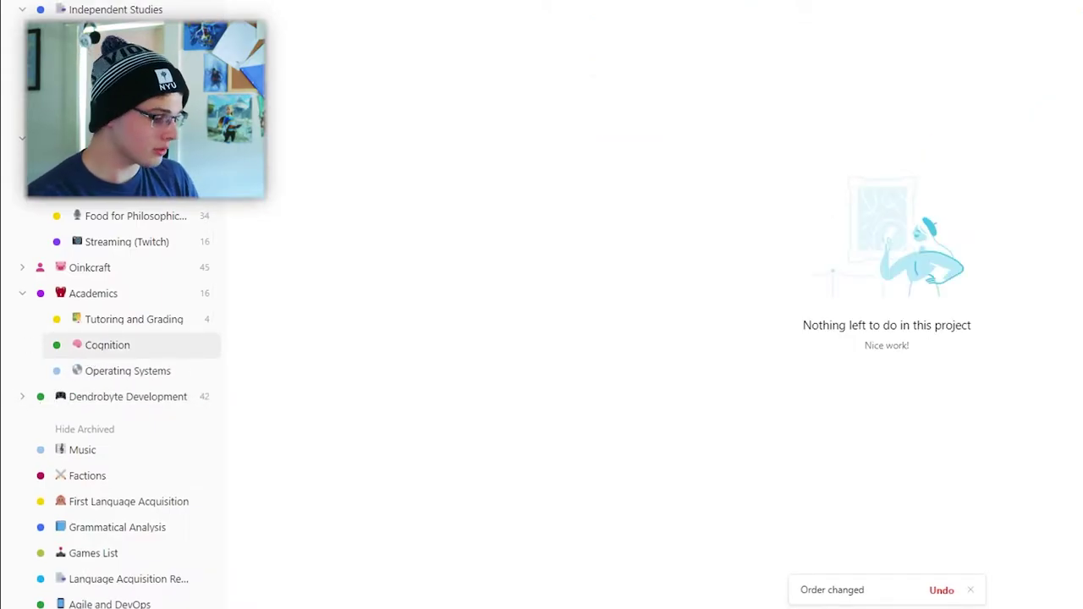
{"action": "key", "text": "super+period"}
{"action": "key", "text": "Return"}
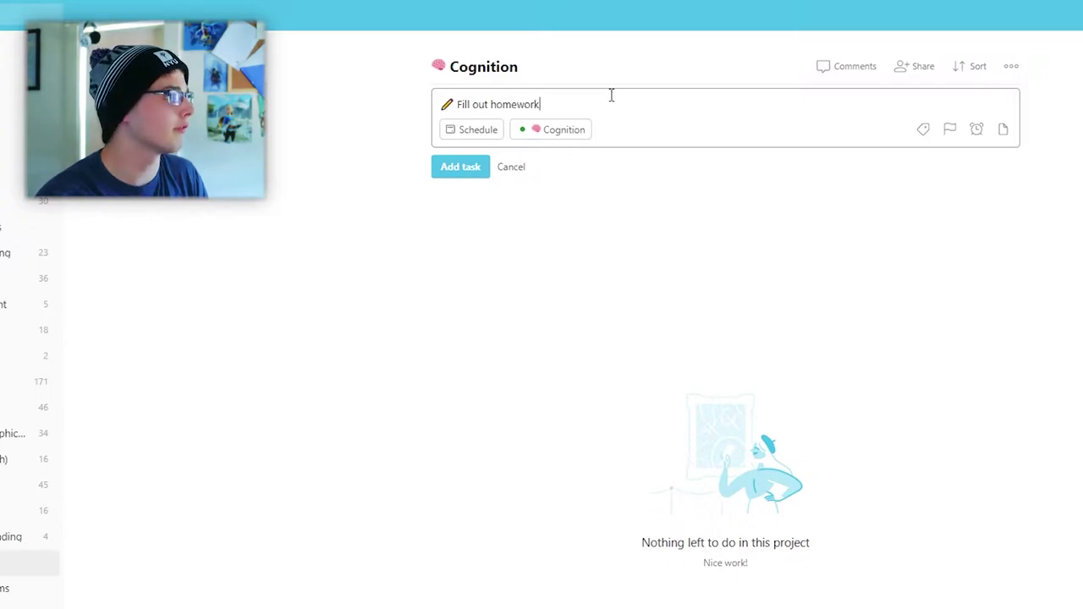
{"action": "type", "text": "Fill out homework for cognition"}
{"action": "key", "text": "Return"}
Apply the Work label to the cognition homework task and close its details.
{"action": "right_click", "coordinate": [611, 99]}
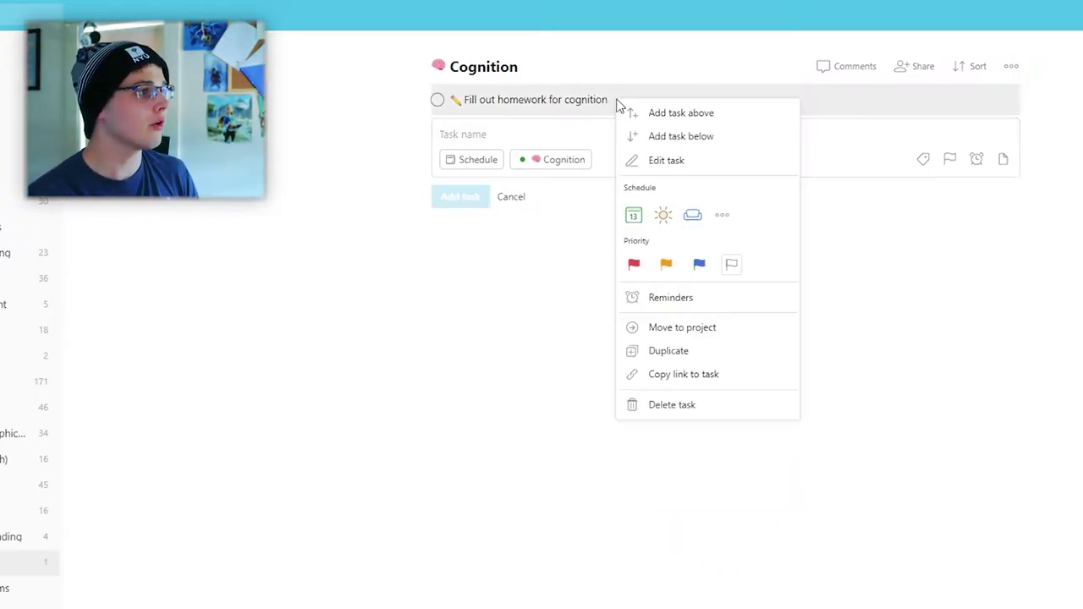
{"action": "left_click", "coordinate": [688, 164]}
{"action": "left_click", "coordinate": [529, 99]}
{"action": "left_click", "coordinate": [747, 205]}
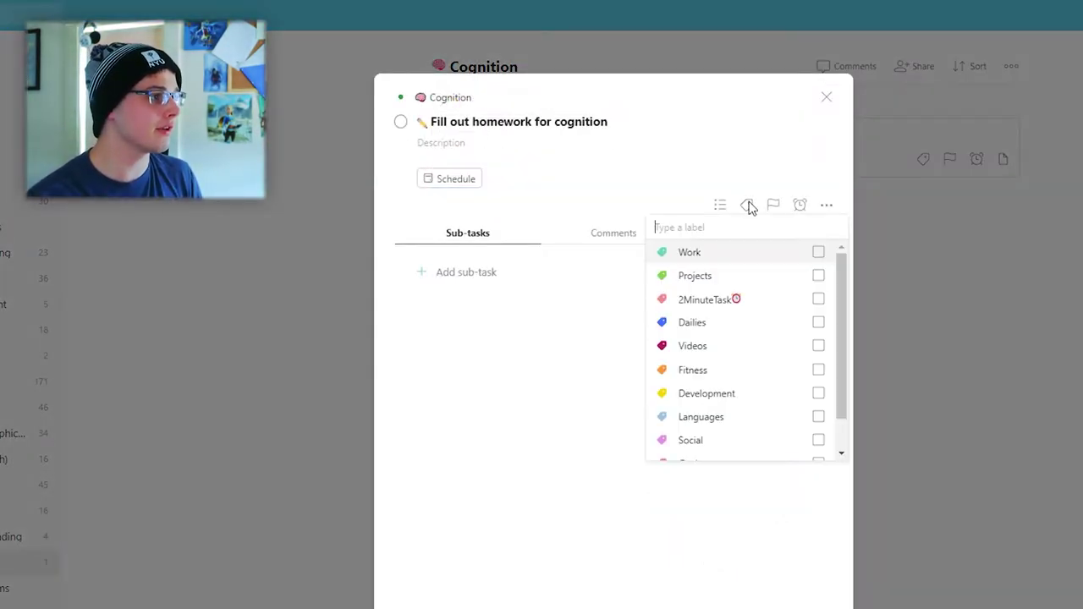
{"action": "scroll", "coordinate": [738, 432], "scroll_direction": "down", "scroll_amount": 1}
{"action": "scroll", "coordinate": [739, 427], "scroll_direction": "up", "scroll_amount": 1}
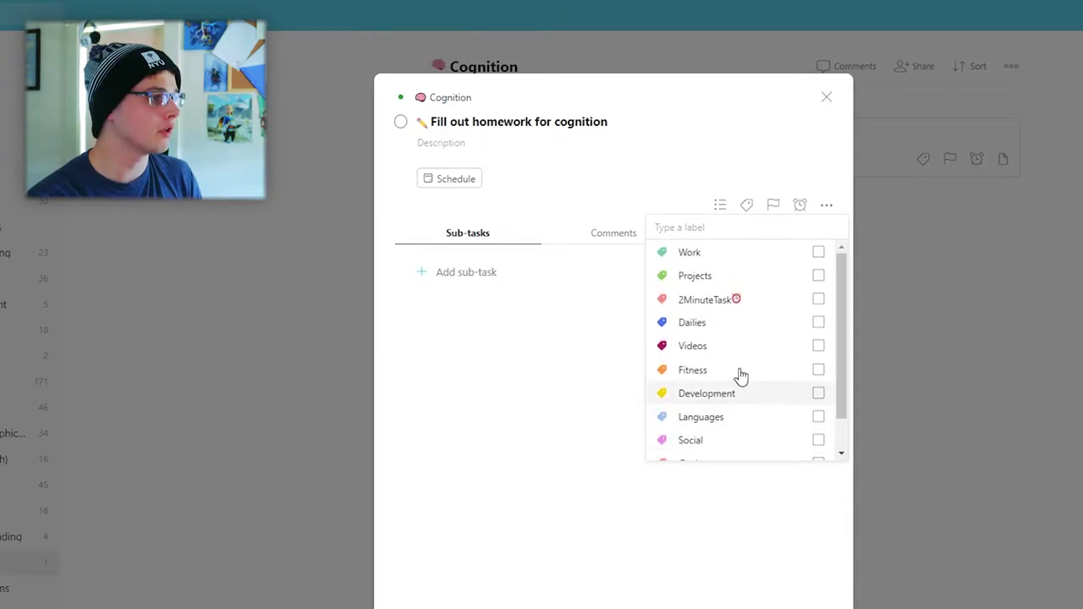
{"action": "left_click", "coordinate": [726, 254]}
{"action": "left_click", "coordinate": [997, 319]}
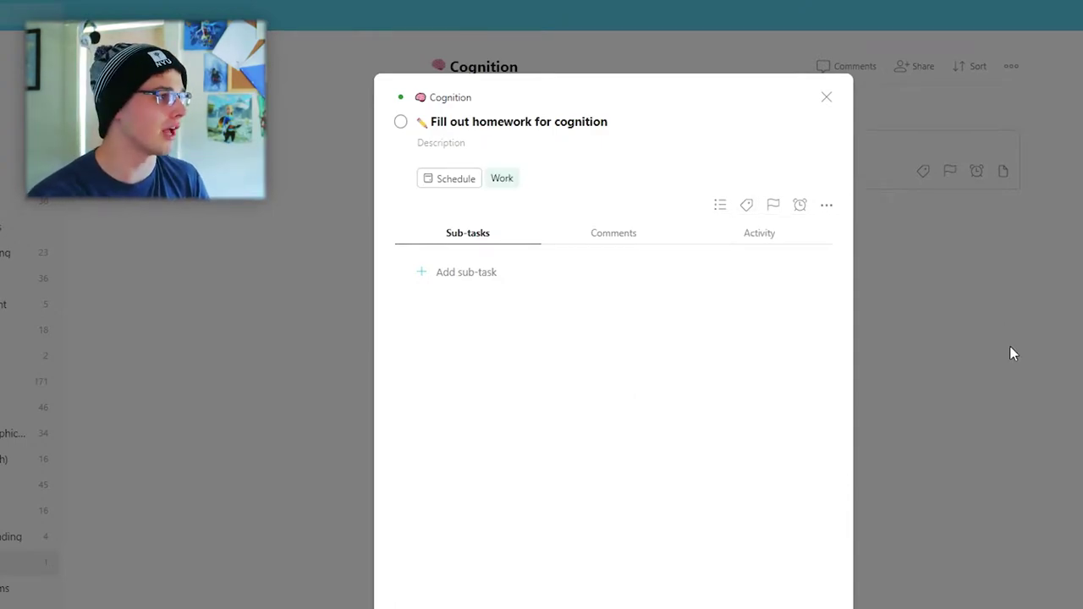
{"action": "left_click", "coordinate": [1010, 346]}
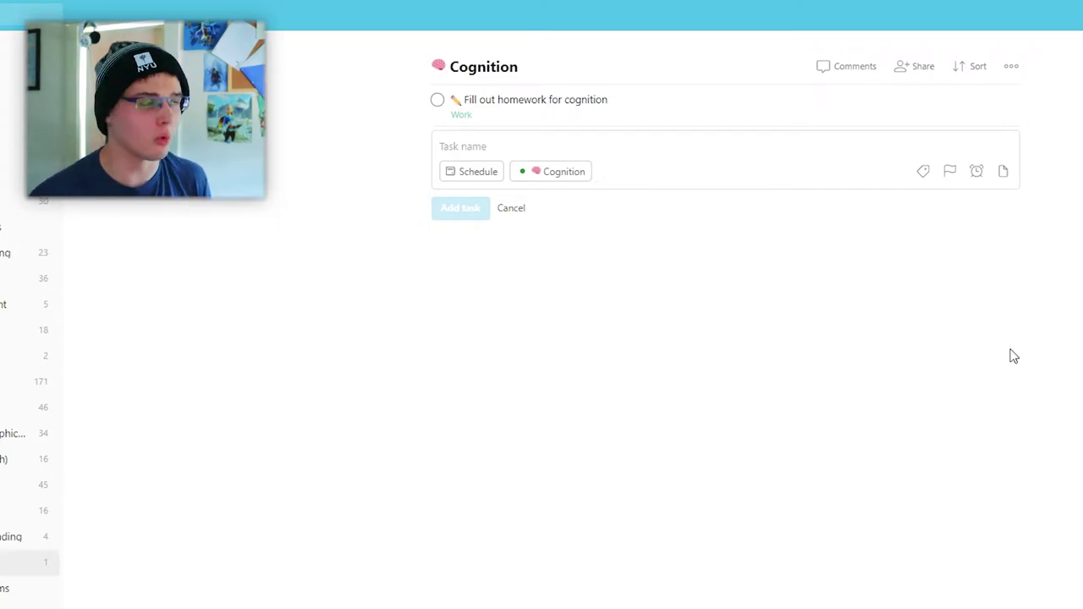
Add a task named "OS Assignment" to the Ongoing Assignments section of the Operating Systems project.
{"action": "left_click", "coordinate": [7, 589]}
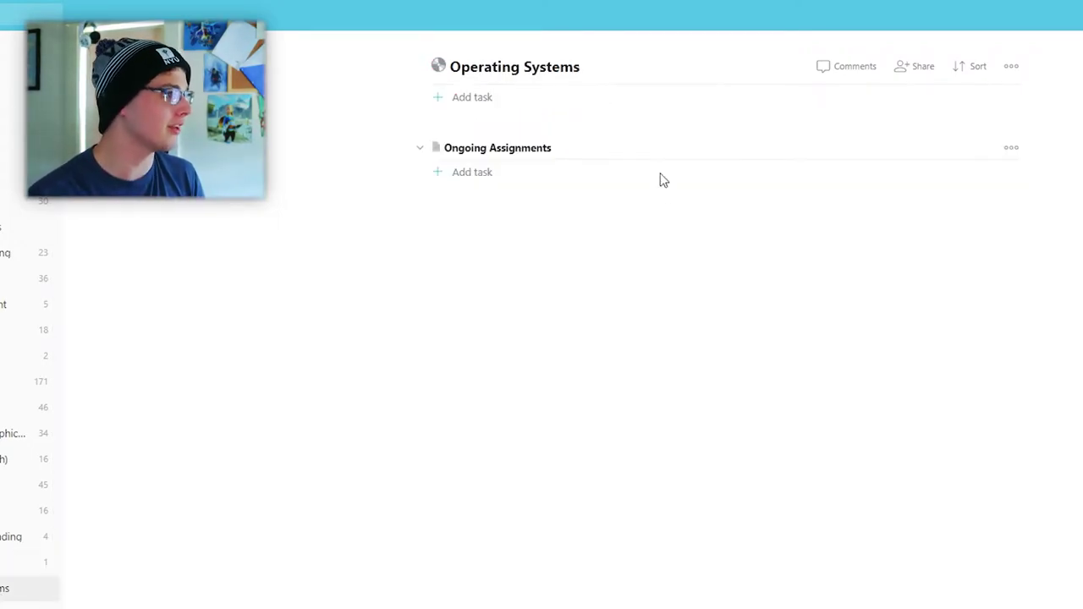
{"action": "left_click", "coordinate": [487, 172]}
{"action": "type", "text": "OS Assignment"}
{"action": "key", "text": "Return"}
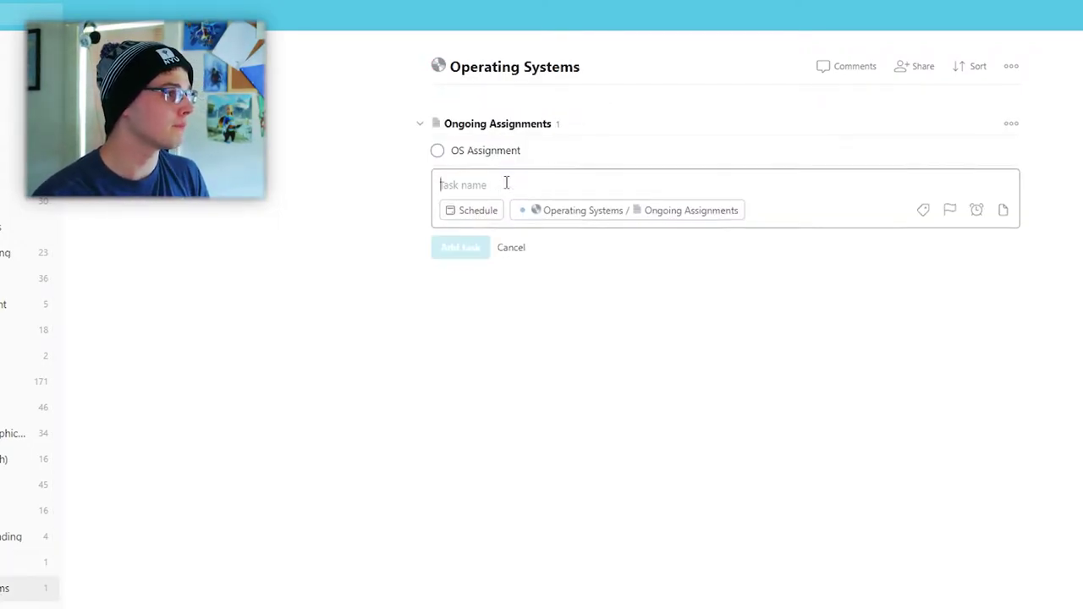
Apply the Work label to the OS Assignment task and close its details.
{"action": "left_click", "coordinate": [593, 147]}
{"action": "left_click", "coordinate": [748, 206]}
{"action": "left_click", "coordinate": [727, 254]}
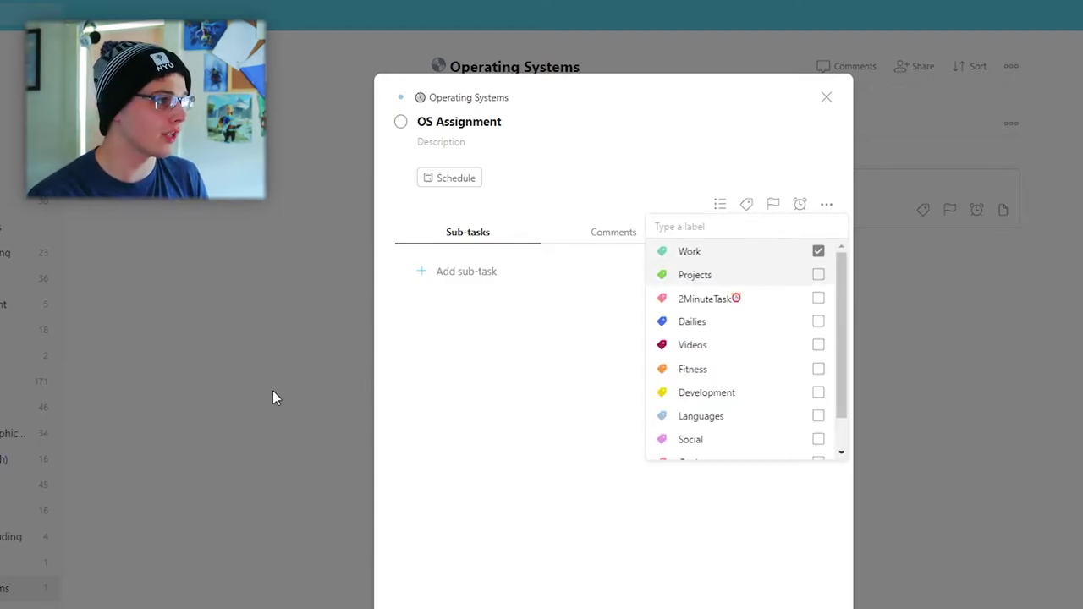
{"action": "left_click", "coordinate": [273, 394]}
{"action": "scroll", "coordinate": [15, 279], "scroll_direction": "down", "scroll_amount": 5}
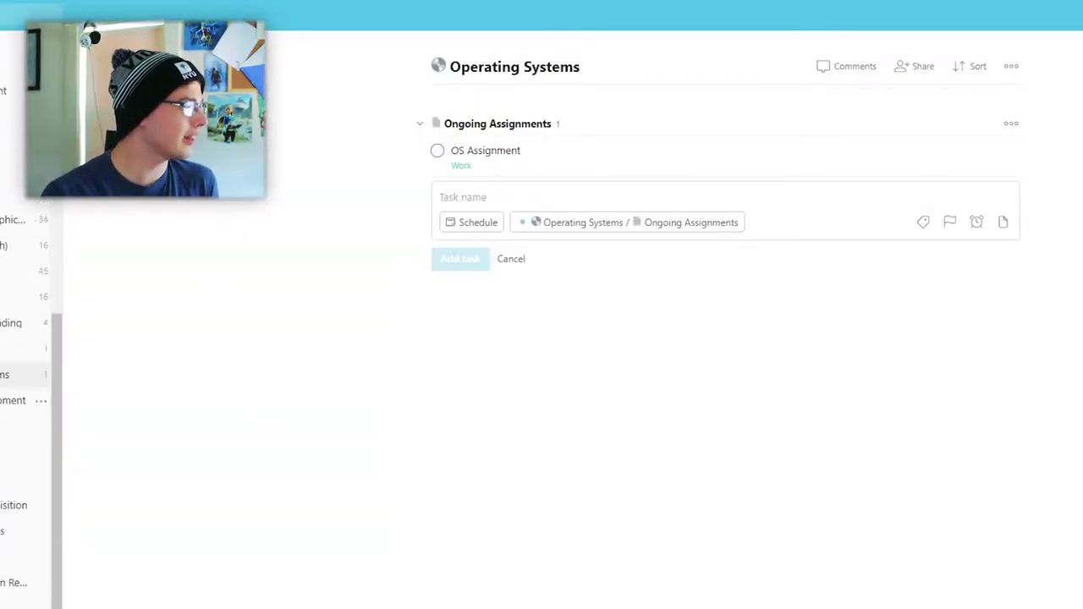
{"action": "left_click", "coordinate": [38, 585]}
{"action": "scroll", "coordinate": [135, 556], "scroll_direction": "down", "scroll_amount": 3}
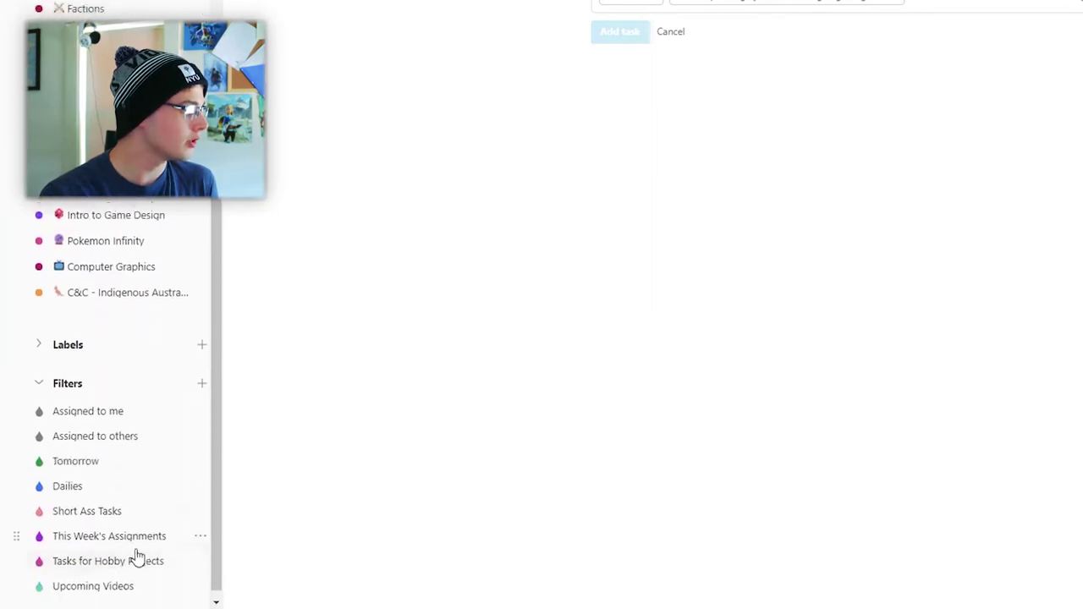
{"action": "left_click", "coordinate": [200, 375]}
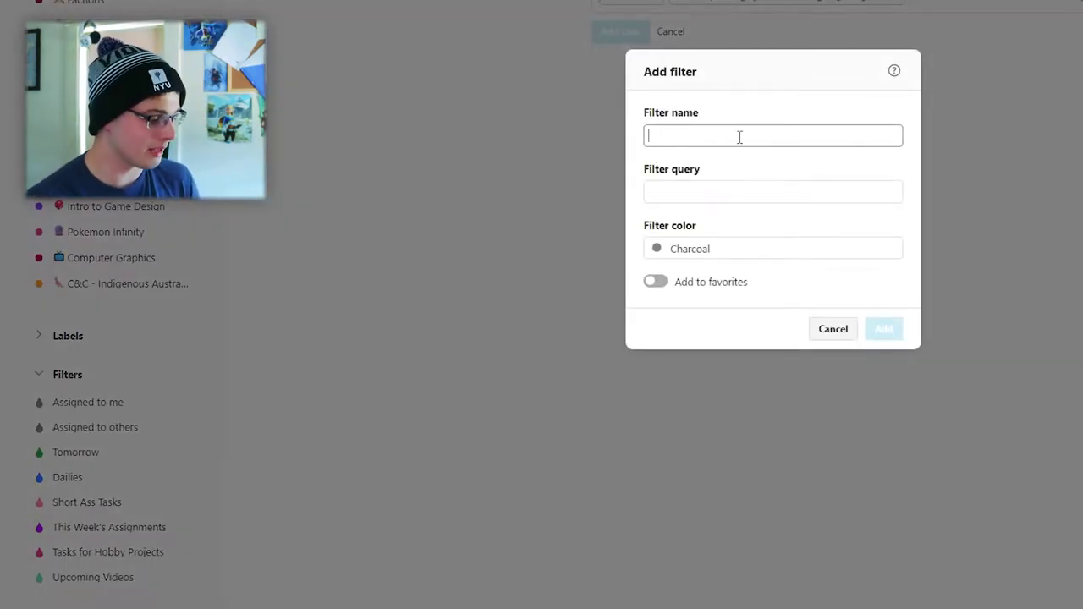
{"action": "type", "text": "Show All Work"}
{"action": "key", "text": "Tab"}
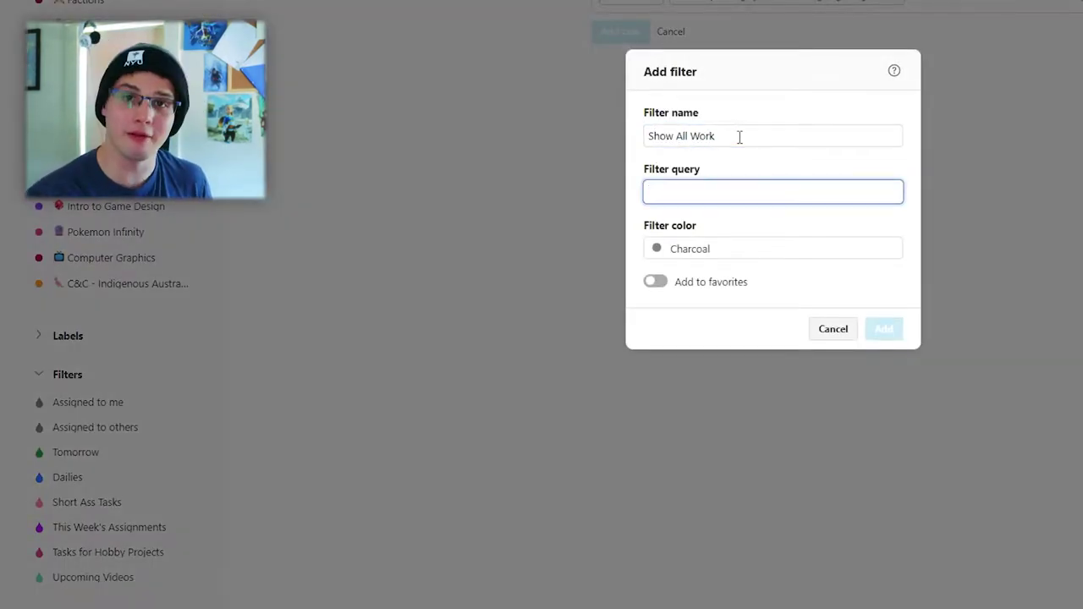
{"action": "type", "text": "@Qork"}
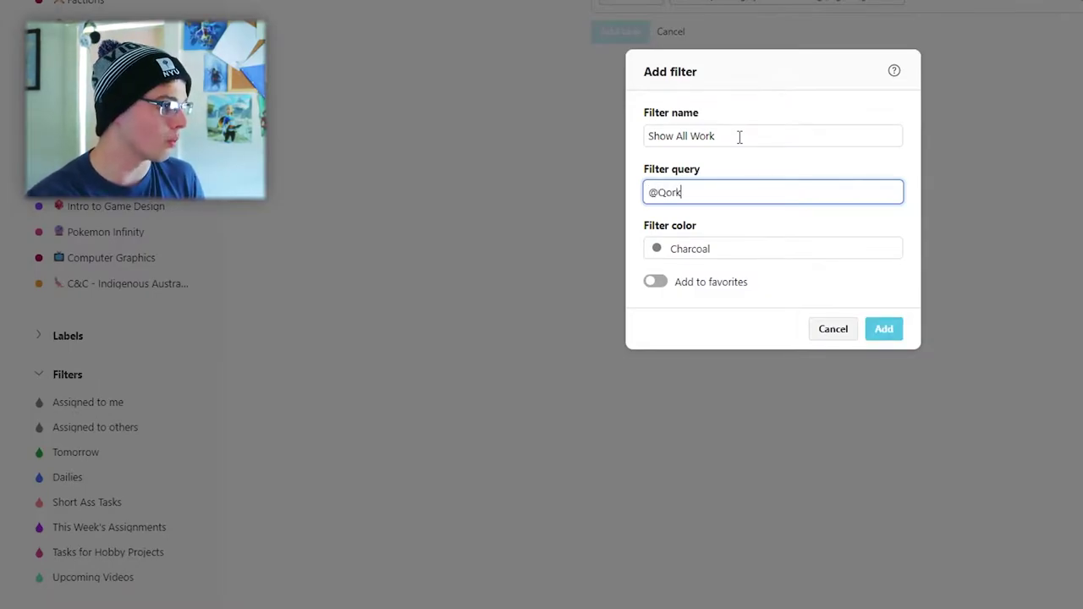
{"action": "type", "text": "Work"}
{"action": "key", "text": "Return"}
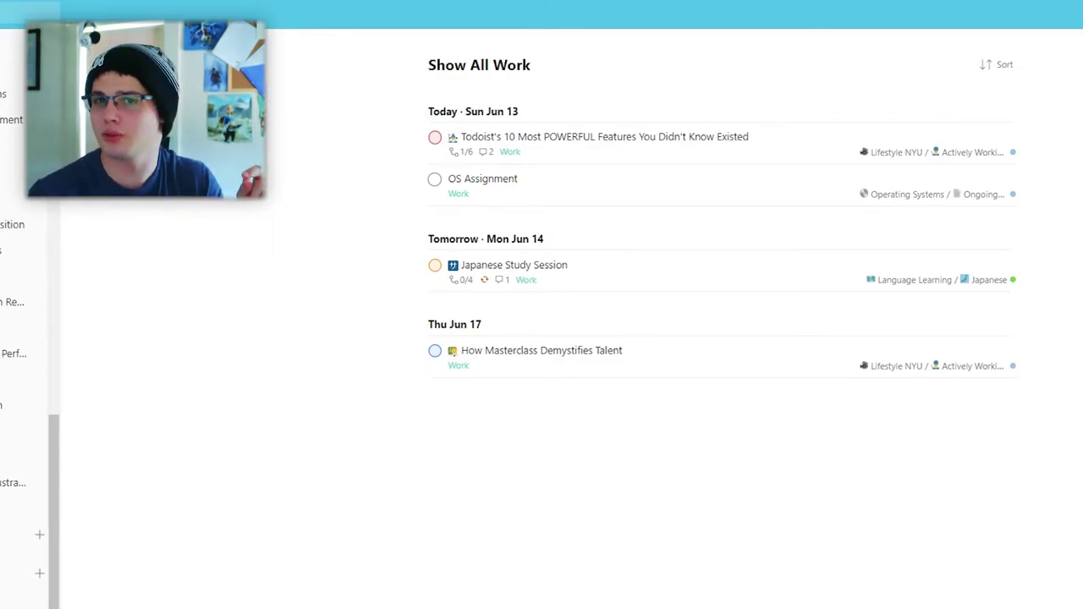
Try replacing the Show All Work filter's query with "#Academics" and save it.
{"action": "scroll", "coordinate": [4, 414], "scroll_direction": "up", "scroll_amount": 5}
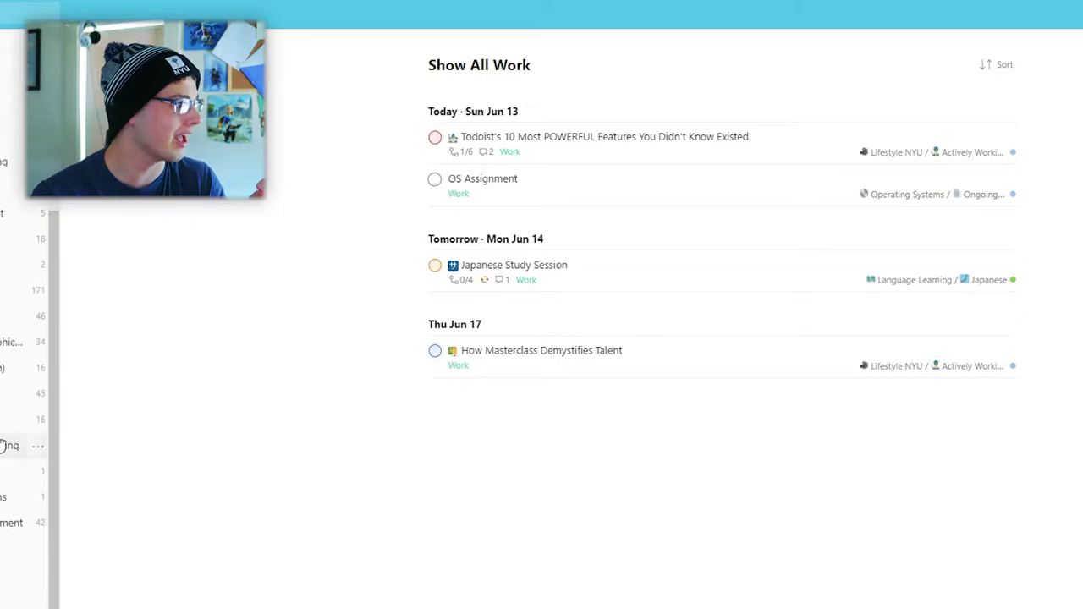
{"action": "scroll", "coordinate": [5, 496], "scroll_direction": "down", "scroll_amount": 3}
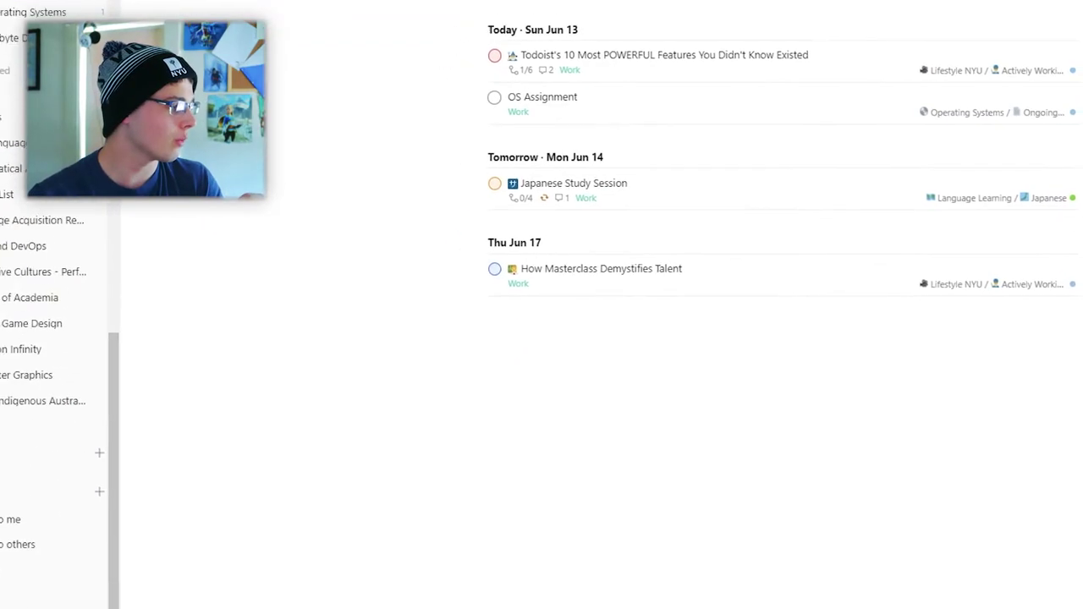
{"action": "left_click", "coordinate": [185, 601]}
{"action": "left_click", "coordinate": [153, 520]}
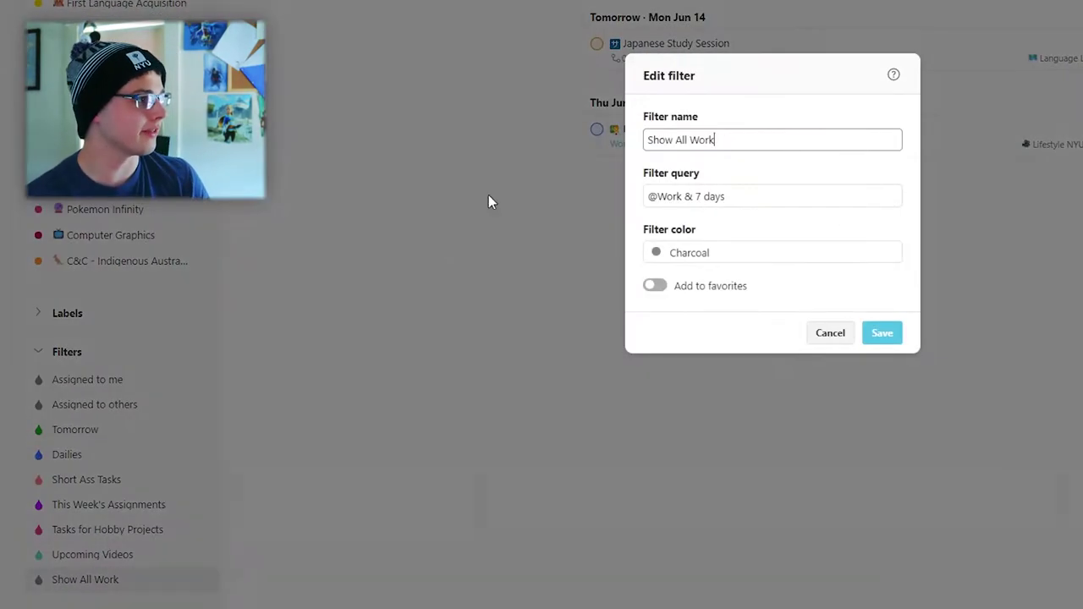
{"action": "key", "text": "Tab"}
{"action": "type", "text": "#"}
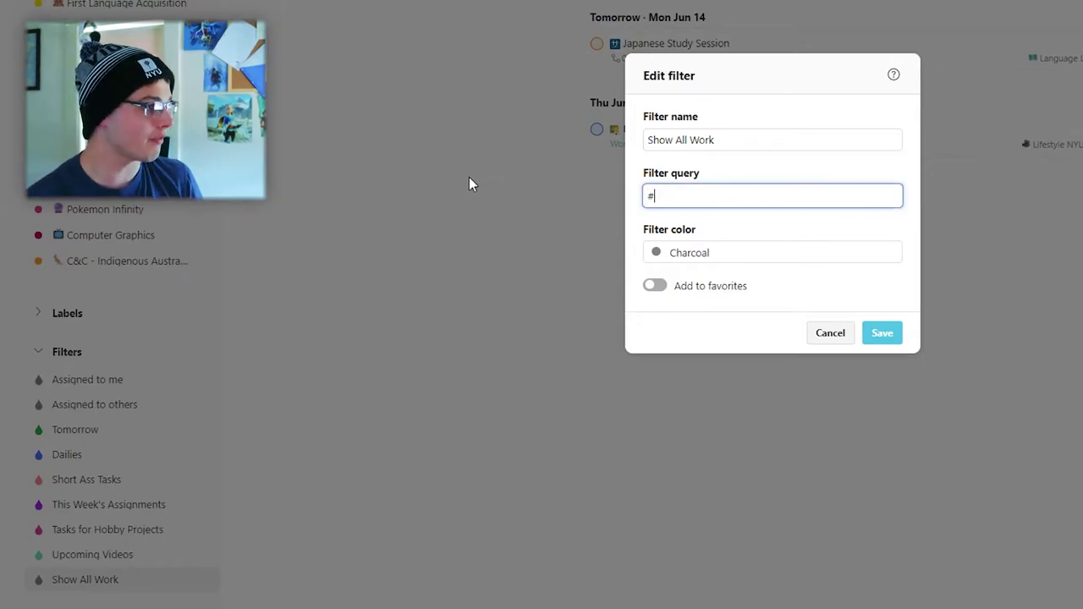
{"action": "type", "text": "Academics"}
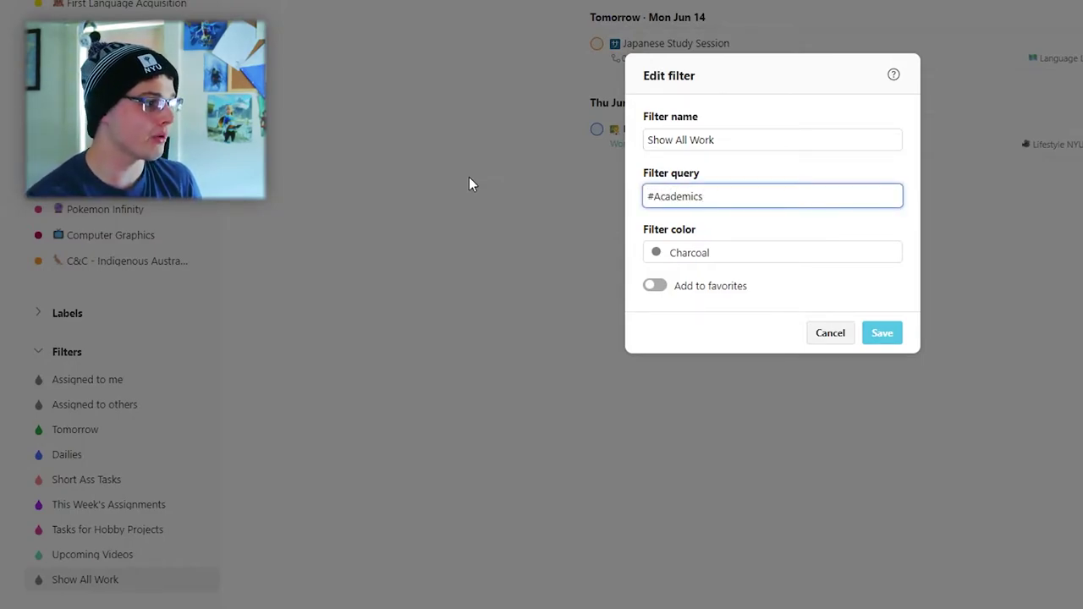
{"action": "key", "text": "Return"}
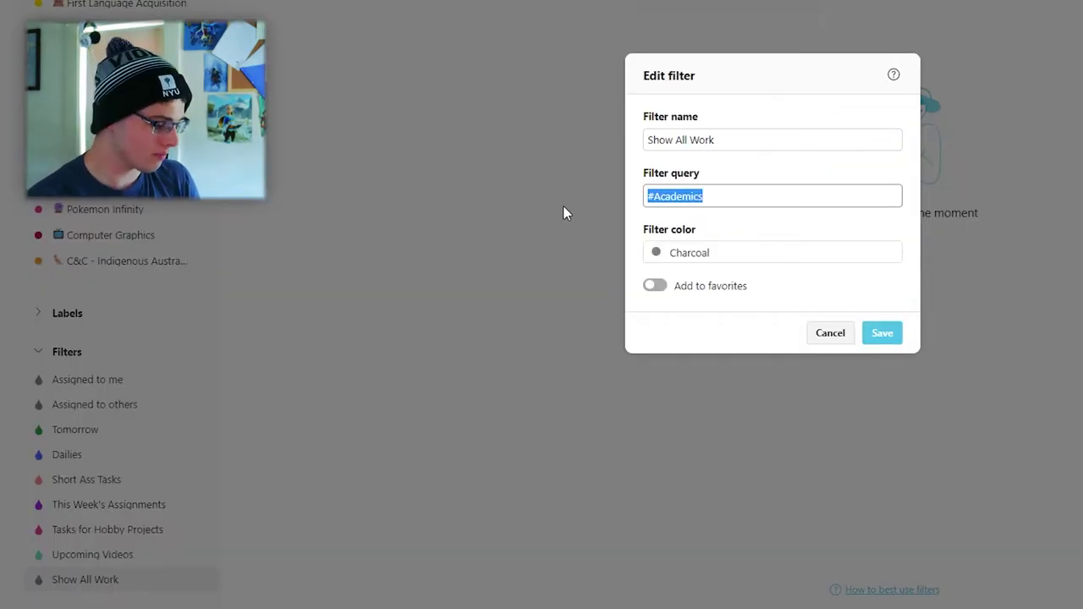
Set the Show All Work filter's query to "#🎒 Academics", including the project's backpack emoji, and save it.
{"action": "type", "text": "#"}
{"action": "key", "text": "super+period"}
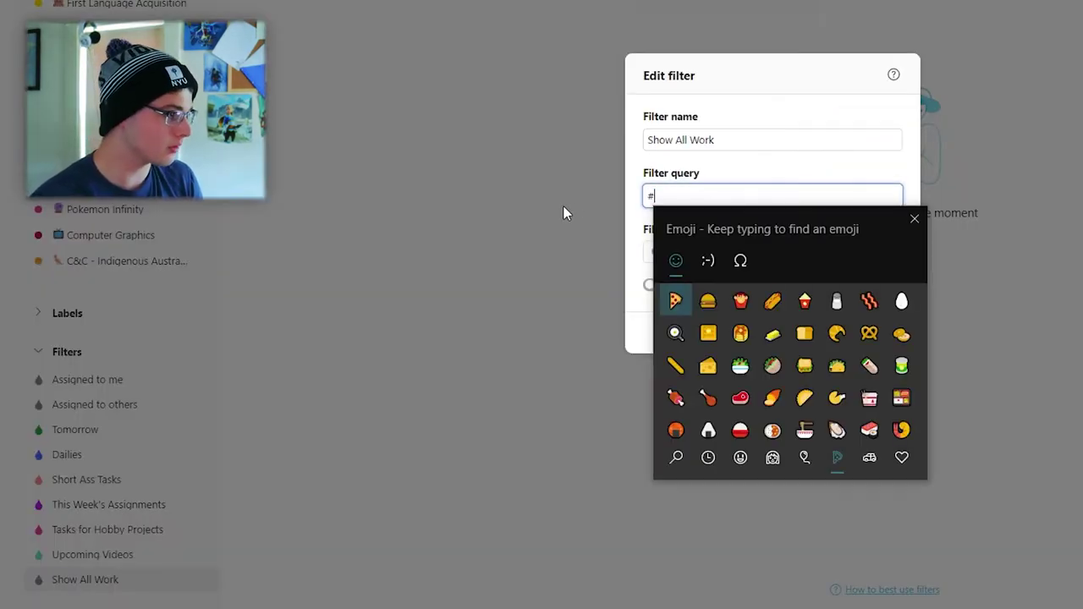
{"action": "type", "text": "index"}
{"action": "key", "text": "Right"}
{"action": "key", "text": "Return"}
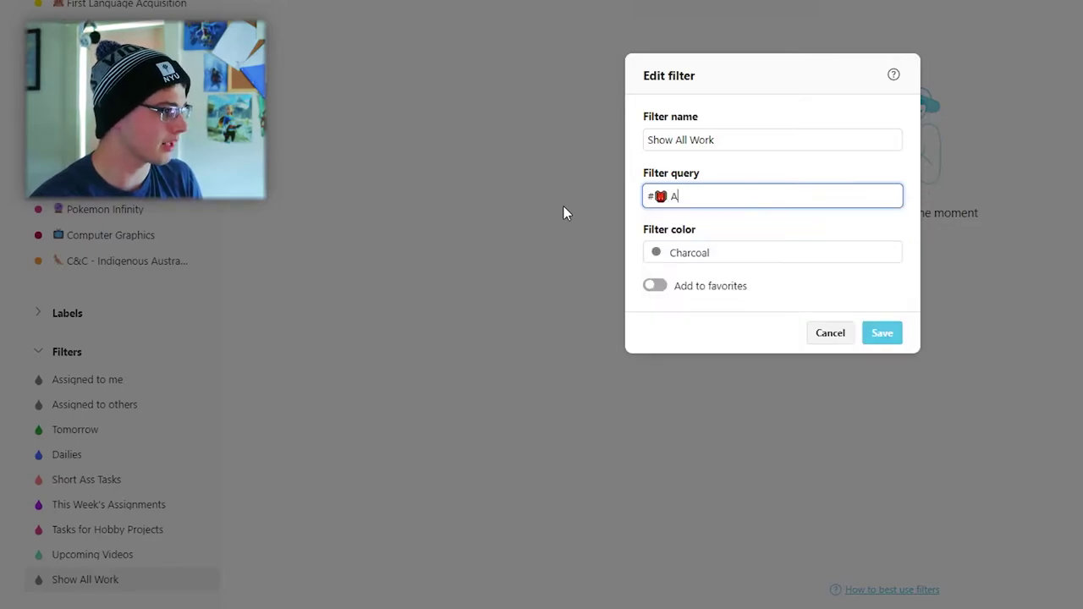
{"action": "type", "text": "Academics"}
{"action": "key", "text": "Return"}
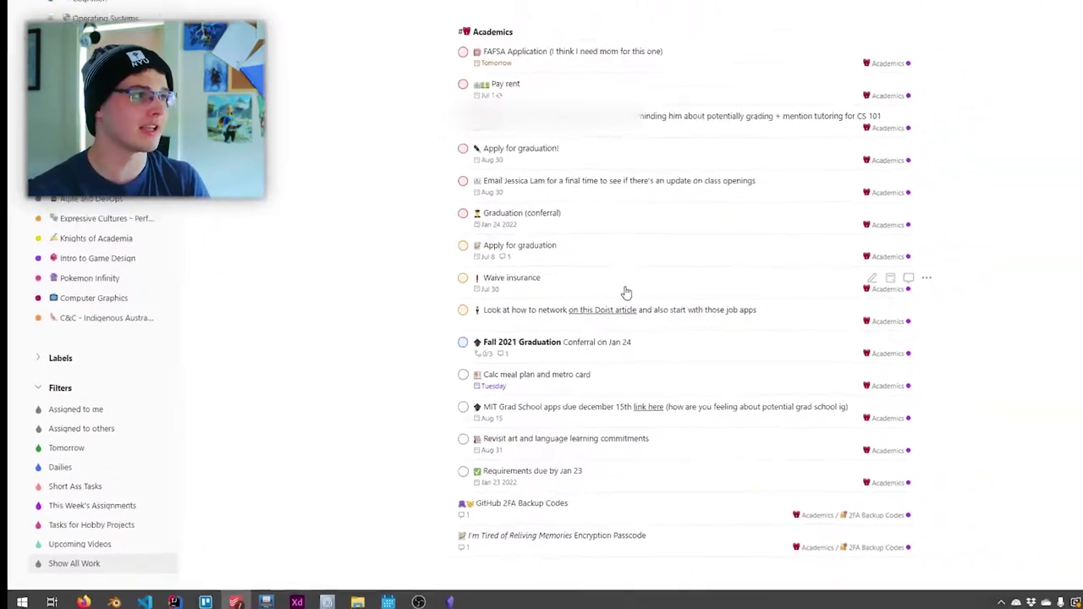
Set the Show All Work filter's query to "##🎒 Academics" to include subprojects, and save it.
{"action": "scroll", "coordinate": [801, 227], "scroll_direction": "down", "scroll_amount": 1}
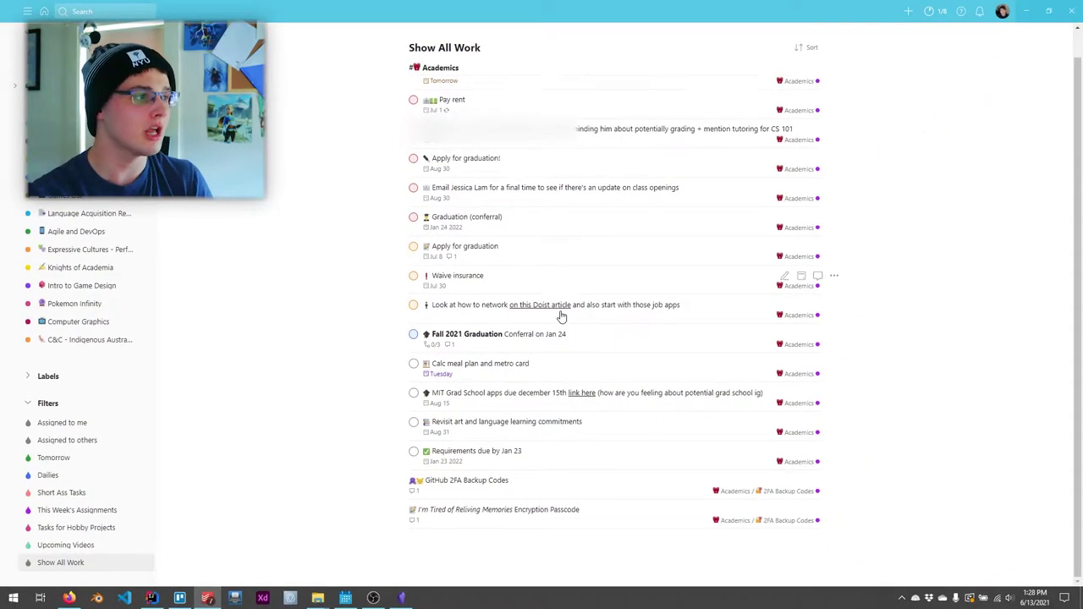
{"action": "scroll", "coordinate": [560, 315], "scroll_direction": "up", "scroll_amount": 1}
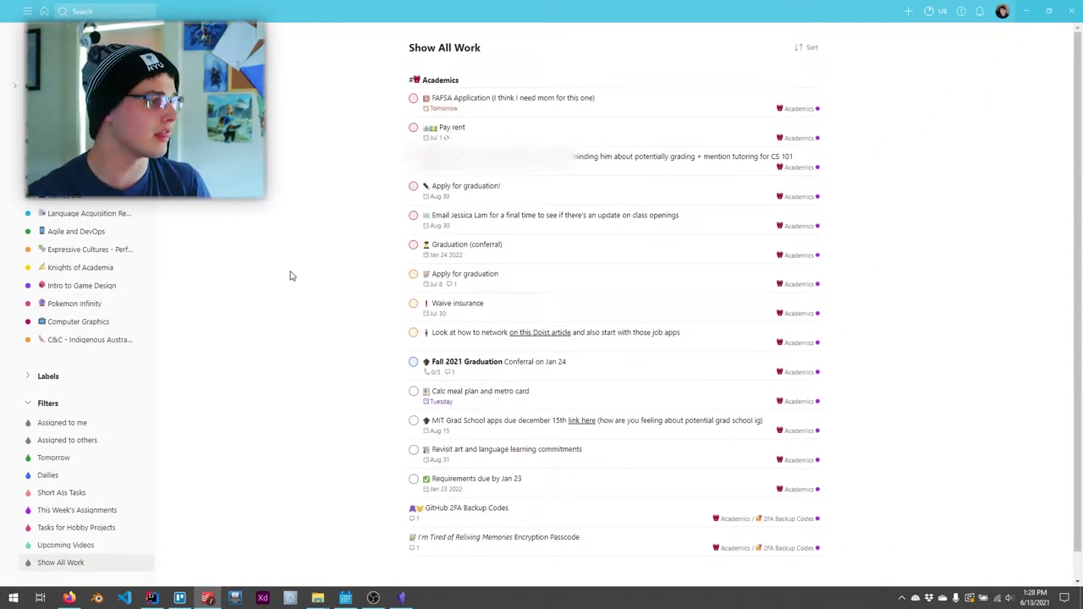
{"action": "scroll", "coordinate": [92, 274], "scroll_direction": "up", "scroll_amount": 3}
{"action": "scroll", "coordinate": [87, 281], "scroll_direction": "down", "scroll_amount": 3}
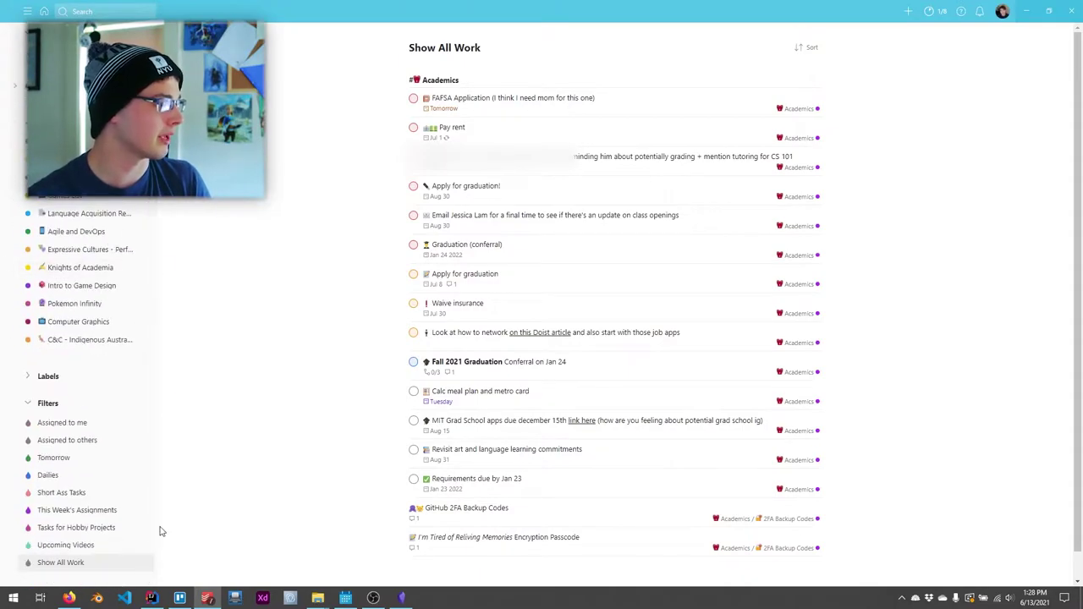
{"action": "left_click", "coordinate": [142, 563]}
{"action": "left_click", "coordinate": [115, 512]}
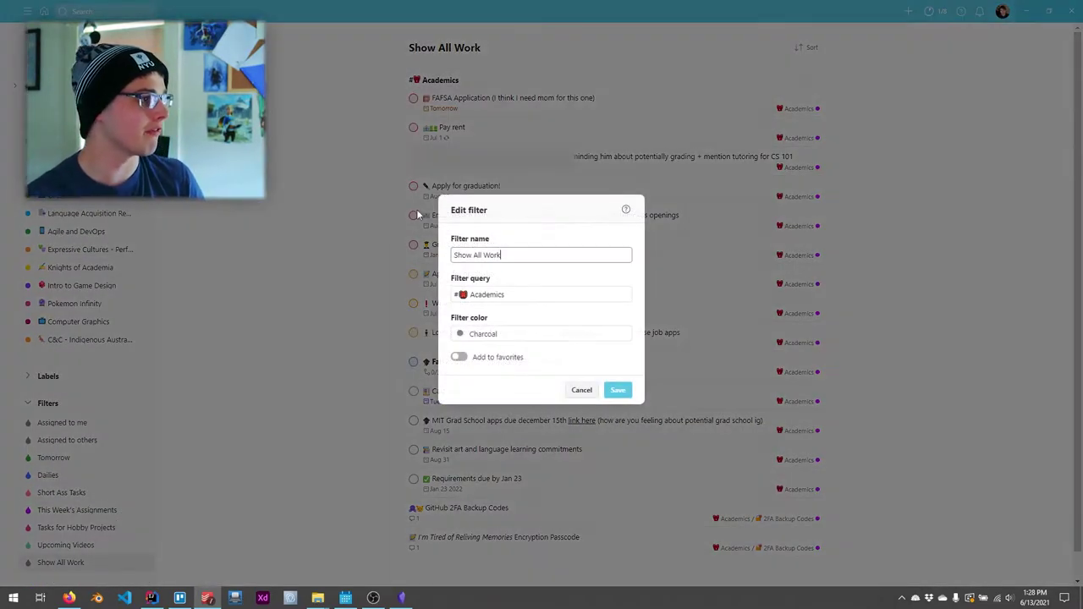
{"action": "left_click", "coordinate": [467, 296]}
{"action": "type", "text": "#"}
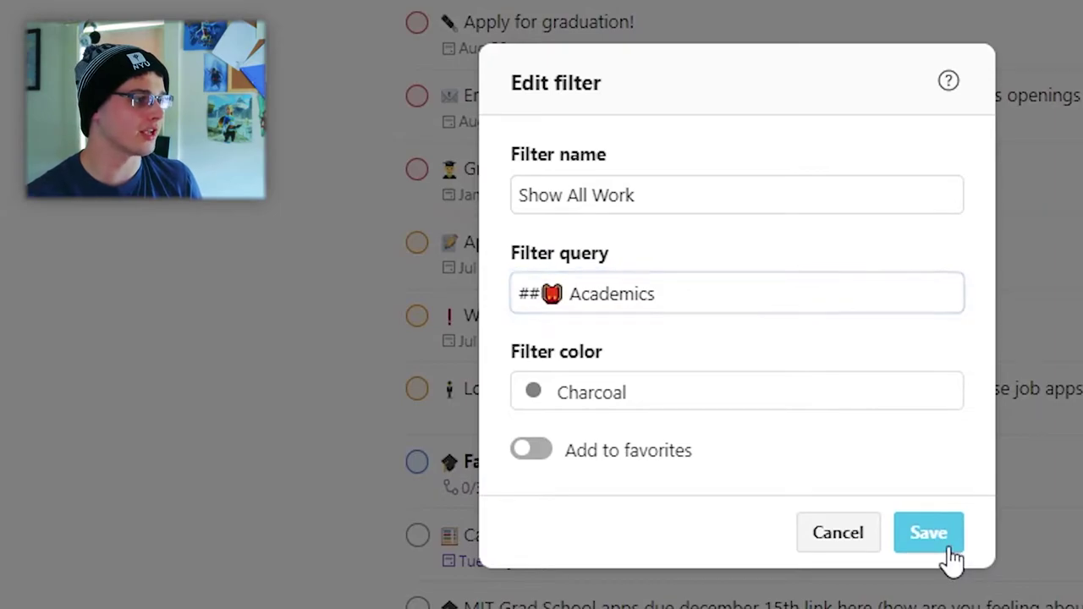
{"action": "left_click", "coordinate": [620, 392]}
{"action": "scroll", "coordinate": [789, 385], "scroll_direction": "down", "scroll_amount": 5}
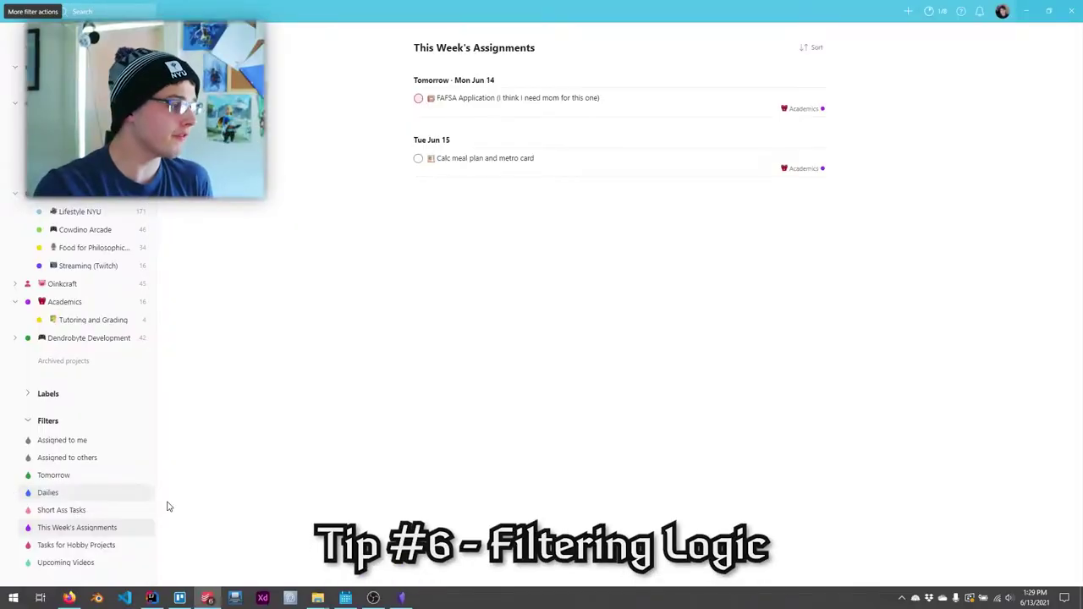
Review the Dailies filter's query without changing it, and view the filter's tasks.
{"action": "left_click", "coordinate": [148, 494]}
{"action": "left_click", "coordinate": [128, 550]}
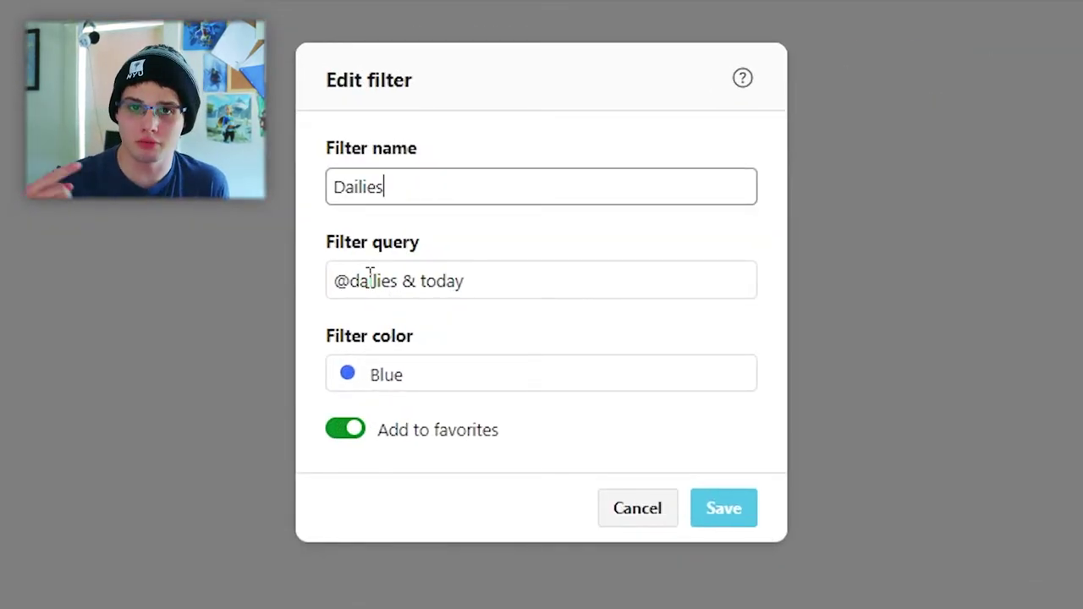
{"action": "left_click", "coordinate": [648, 508]}
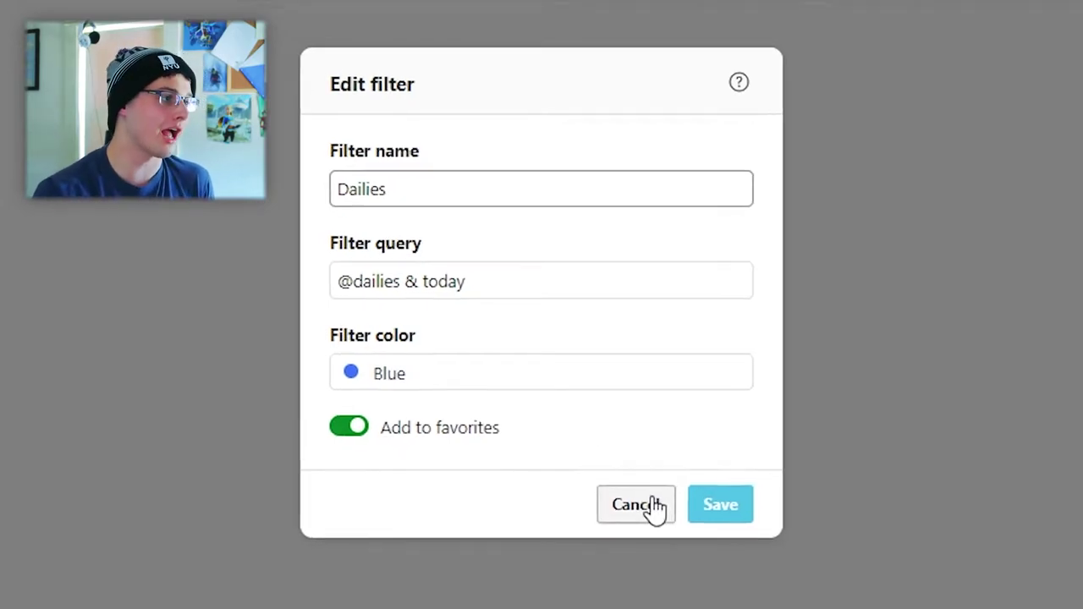
{"action": "left_click", "coordinate": [93, 493]}
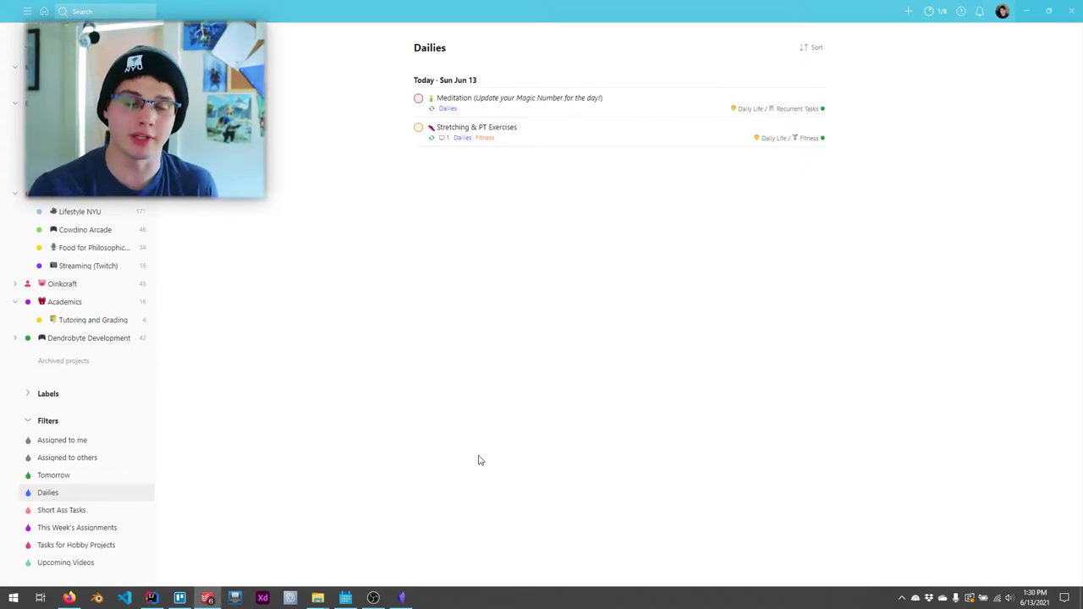
{"action": "left_click", "coordinate": [93, 510]}
{"action": "left_click", "coordinate": [85, 546]}
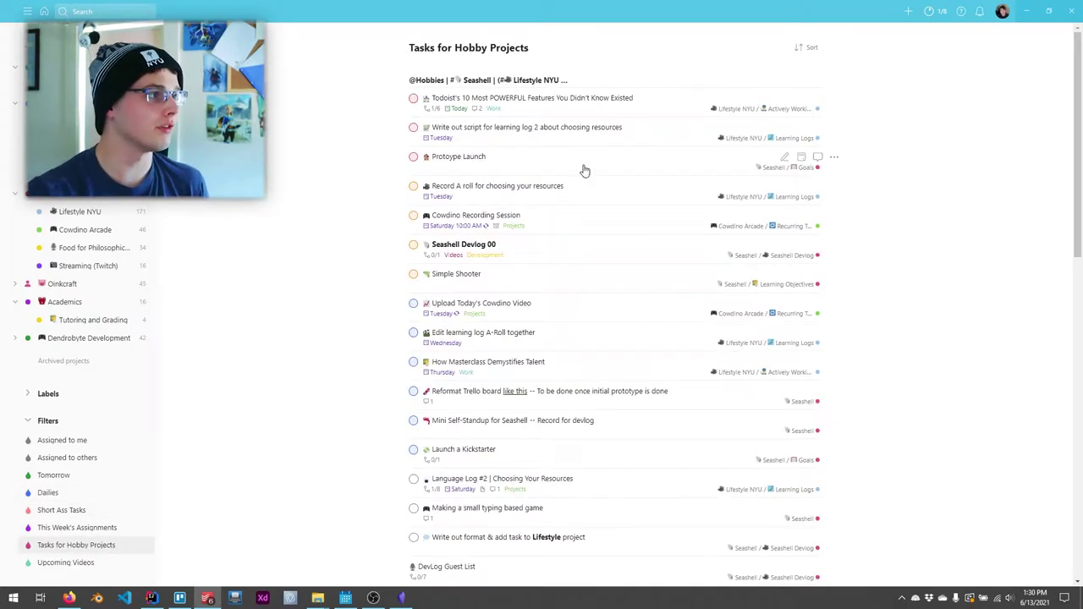
{"action": "left_click", "coordinate": [141, 545]}
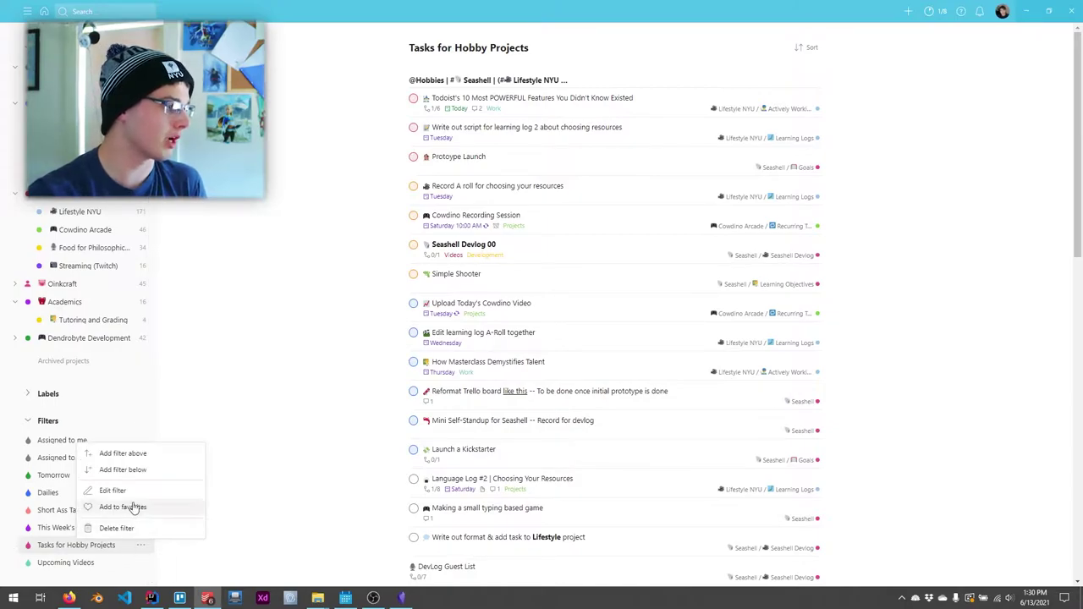
{"action": "left_click", "coordinate": [114, 491]}
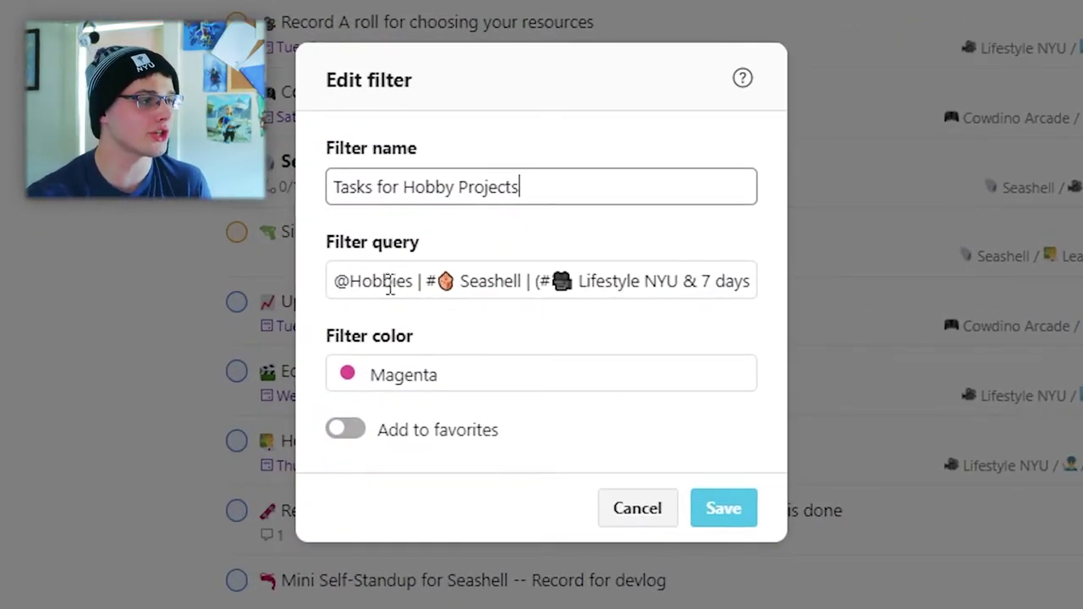
{"action": "left_click_drag", "start_coordinate": [337, 276], "coordinate": [414, 288]}
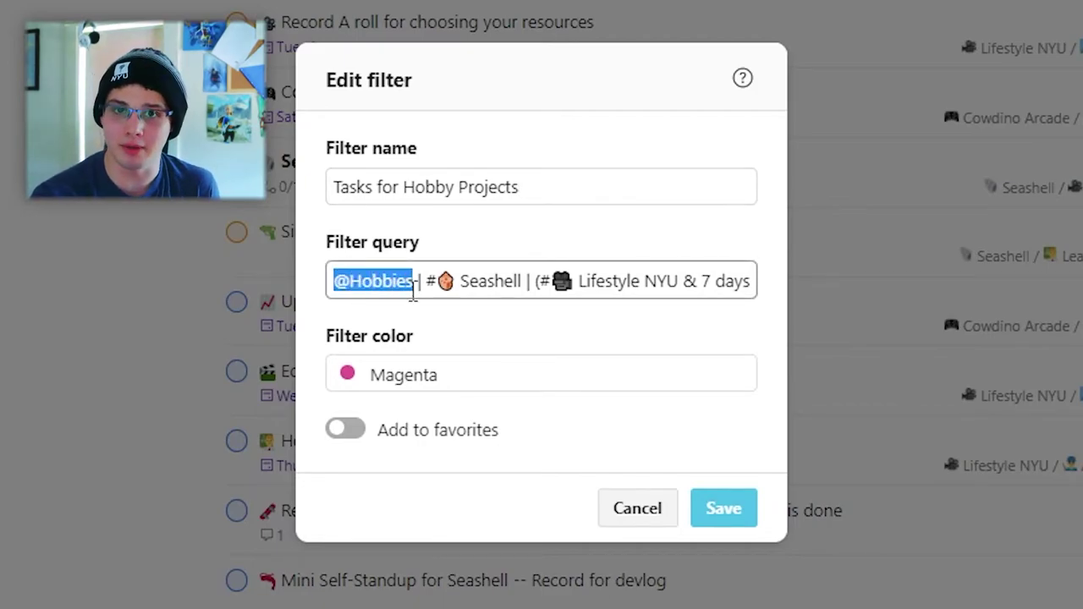
{"action": "left_click", "coordinate": [422, 286]}
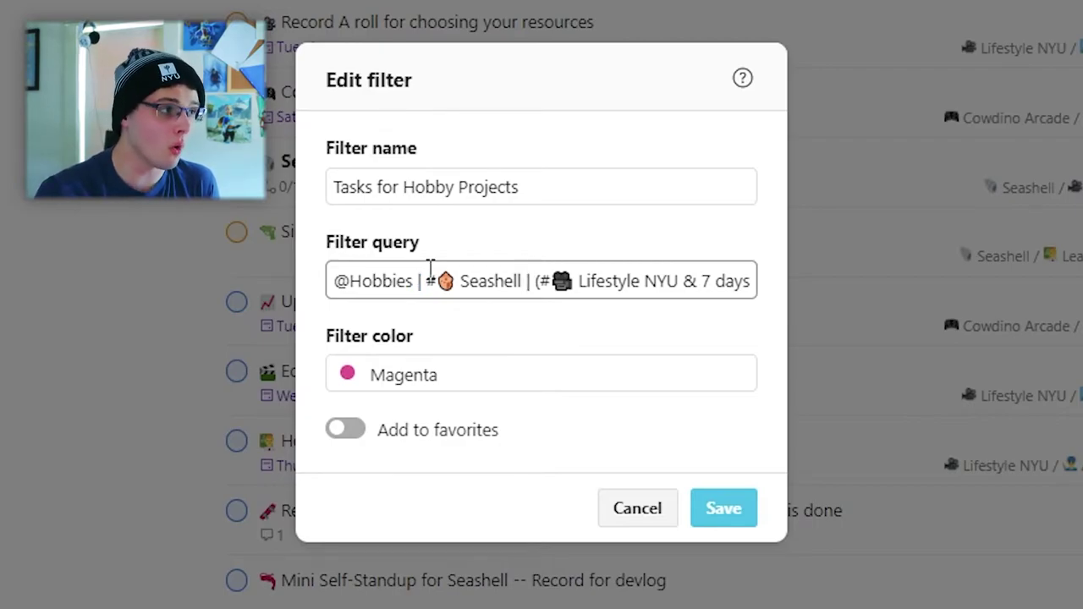
{"action": "left_click_drag", "start_coordinate": [447, 271], "coordinate": [524, 281]}
{"action": "left_click", "coordinate": [527, 282]}
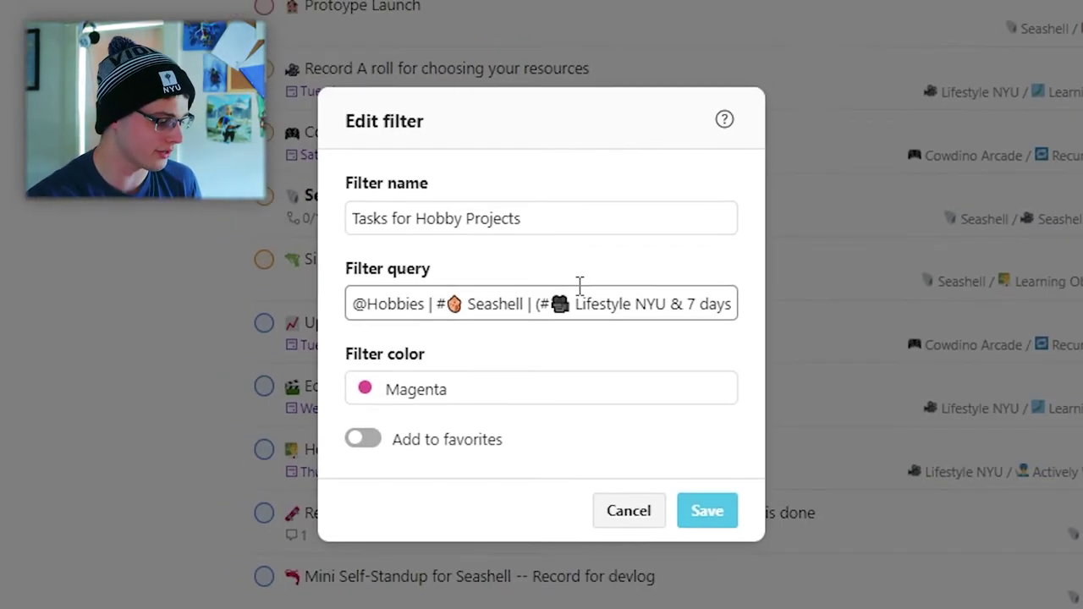
{"action": "key", "text": "BackSpace"}
{"action": "type", "text": "&"}
{"action": "key", "text": "Return"}
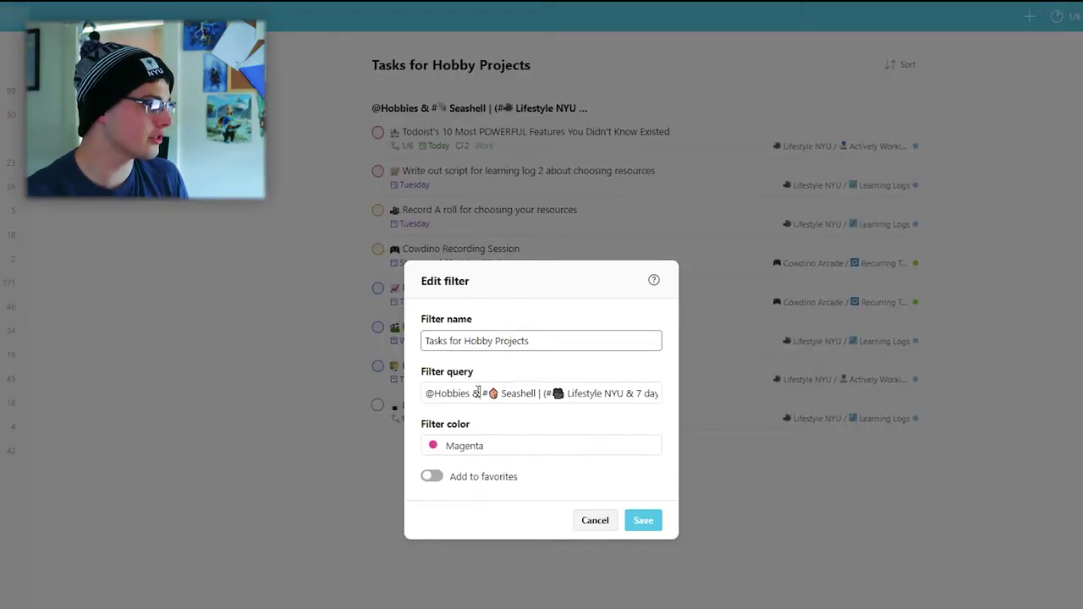
{"action": "key", "text": "BackSpace"}
{"action": "type", "text": "|"}
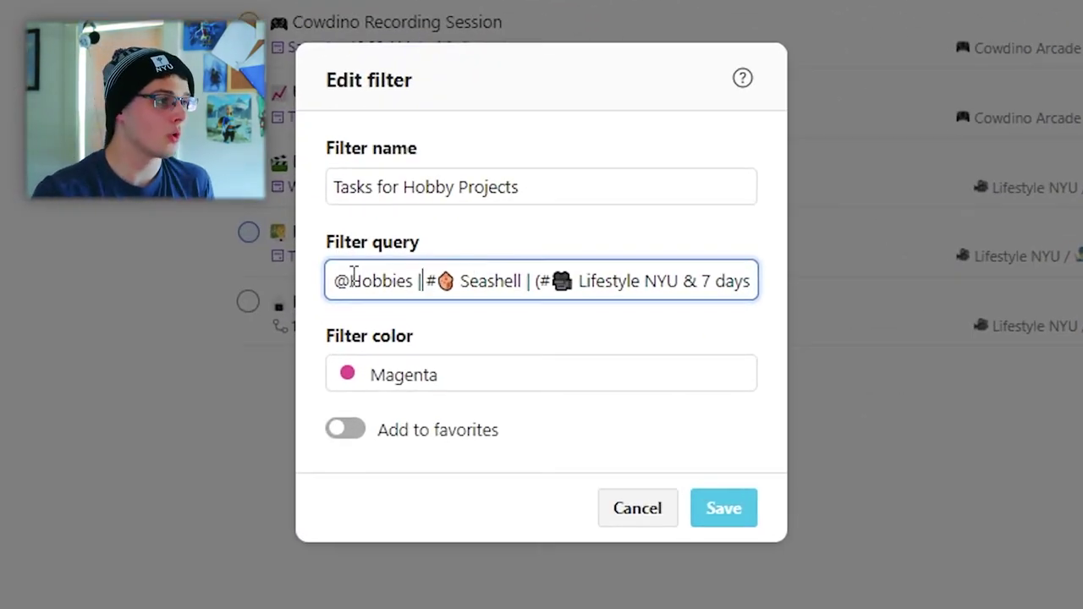
Examine the query's parenthesised Lifestyle NYU and Cowdino Arcade conditions and their "& 7 days" limits.
{"action": "left_click_drag", "start_coordinate": [532, 292], "coordinate": [597, 291]}
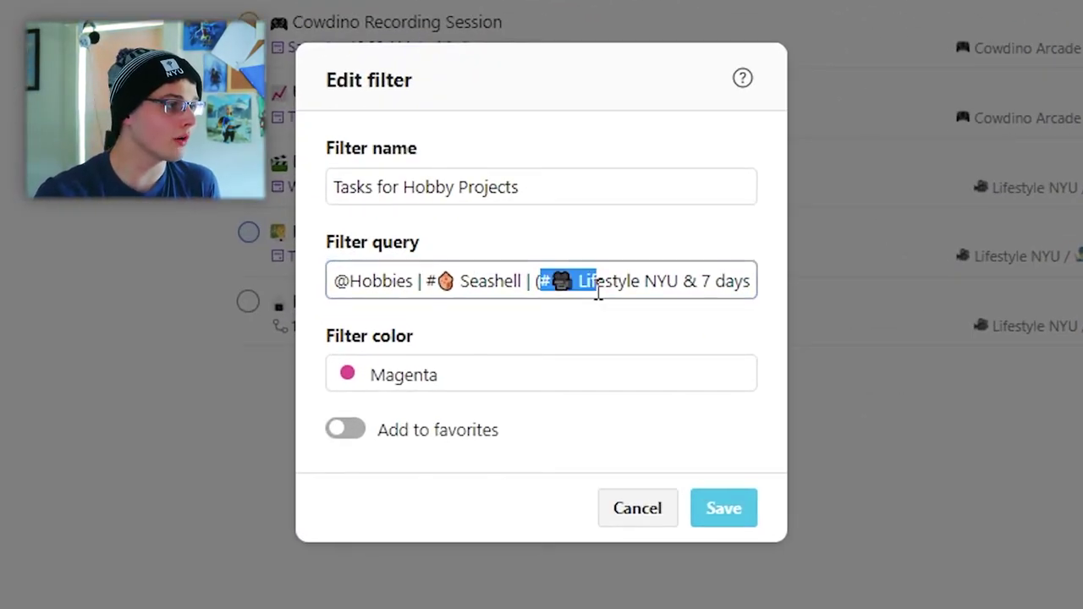
{"action": "left_click", "coordinate": [684, 281]}
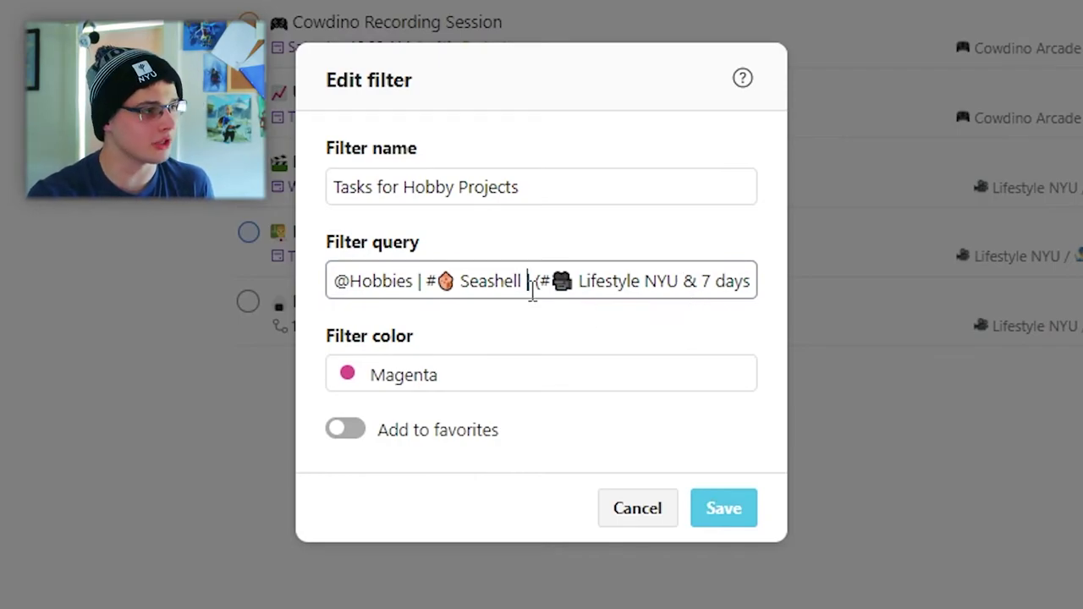
{"action": "left_click_drag", "start_coordinate": [680, 288], "coordinate": [779, 295]}
{"action": "left_click", "coordinate": [698, 279]}
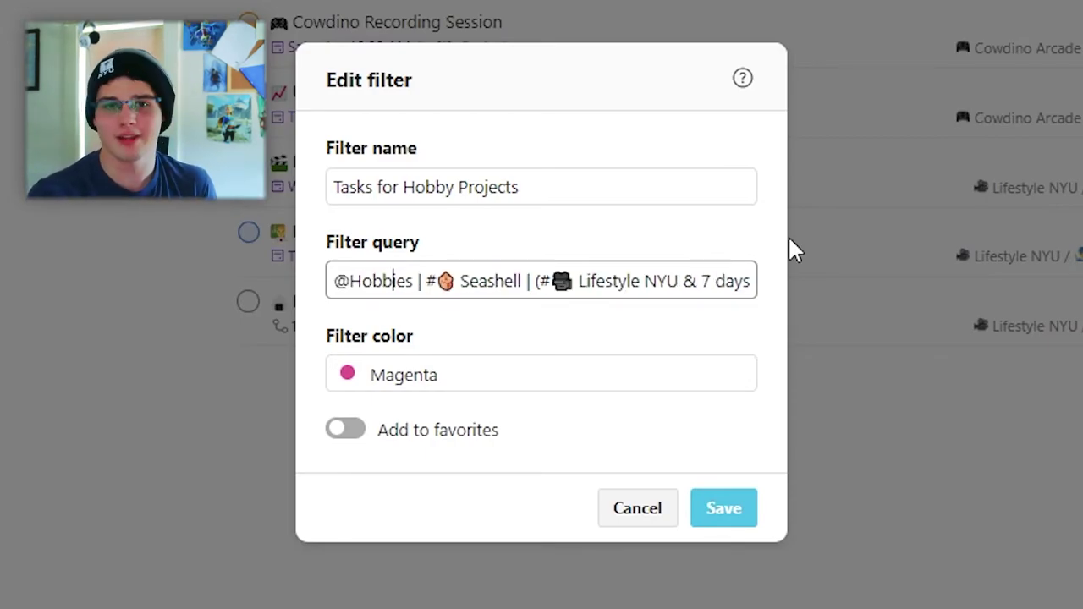
{"action": "left_click_drag", "start_coordinate": [699, 290], "coordinate": [762, 288]}
{"action": "left_click_drag", "start_coordinate": [465, 281], "coordinate": [332, 281]}
{"action": "left_click", "coordinate": [455, 269]}
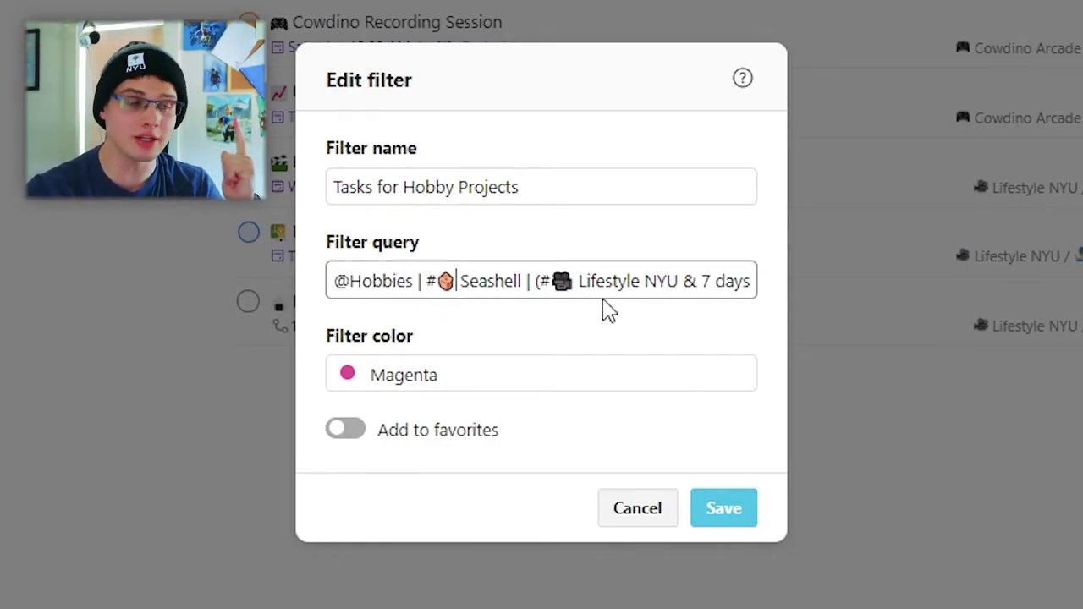
{"action": "left_click_drag", "start_coordinate": [748, 281], "coordinate": [775, 281]}
{"action": "left_click_drag", "start_coordinate": [388, 280], "coordinate": [288, 281]}
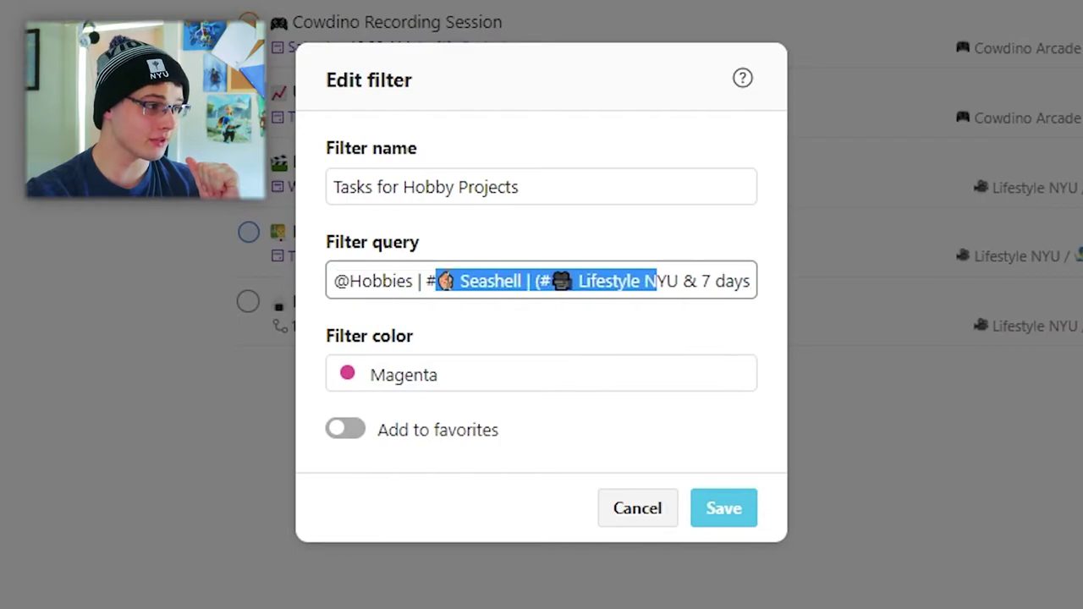
{"action": "left_click_drag", "start_coordinate": [436, 281], "coordinate": [790, 299]}
{"action": "left_click", "coordinate": [677, 288]}
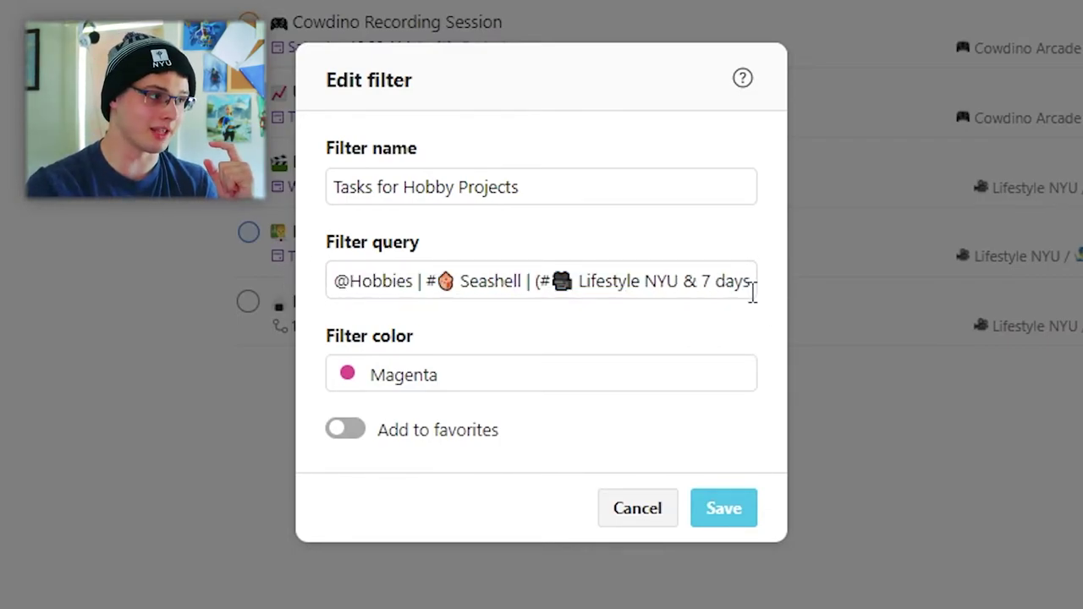
{"action": "left_click", "coordinate": [752, 290]}
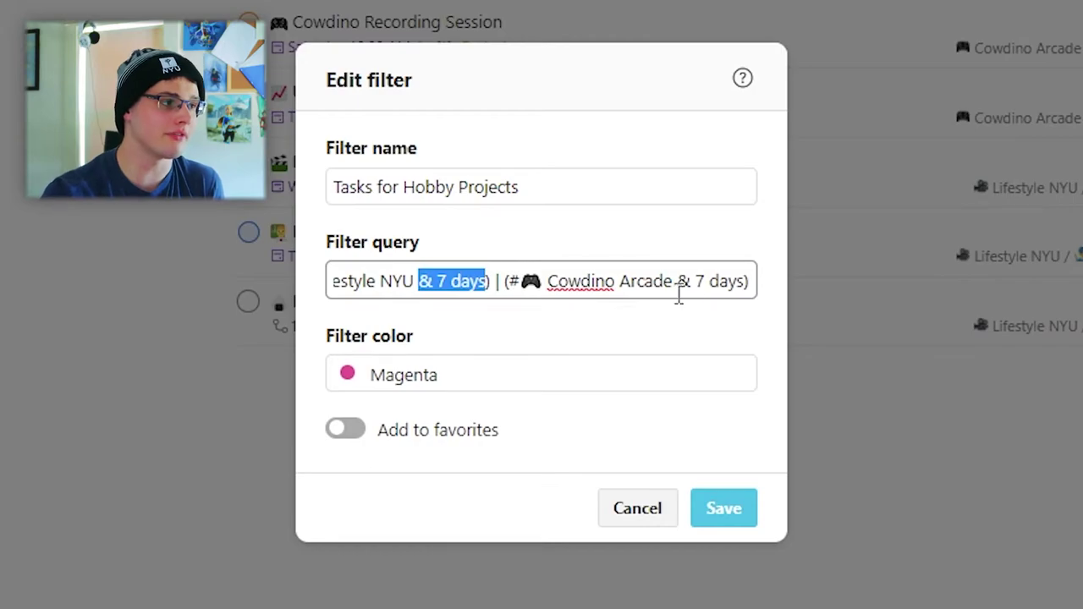
{"action": "left_click_drag", "start_coordinate": [684, 276], "coordinate": [744, 278]}
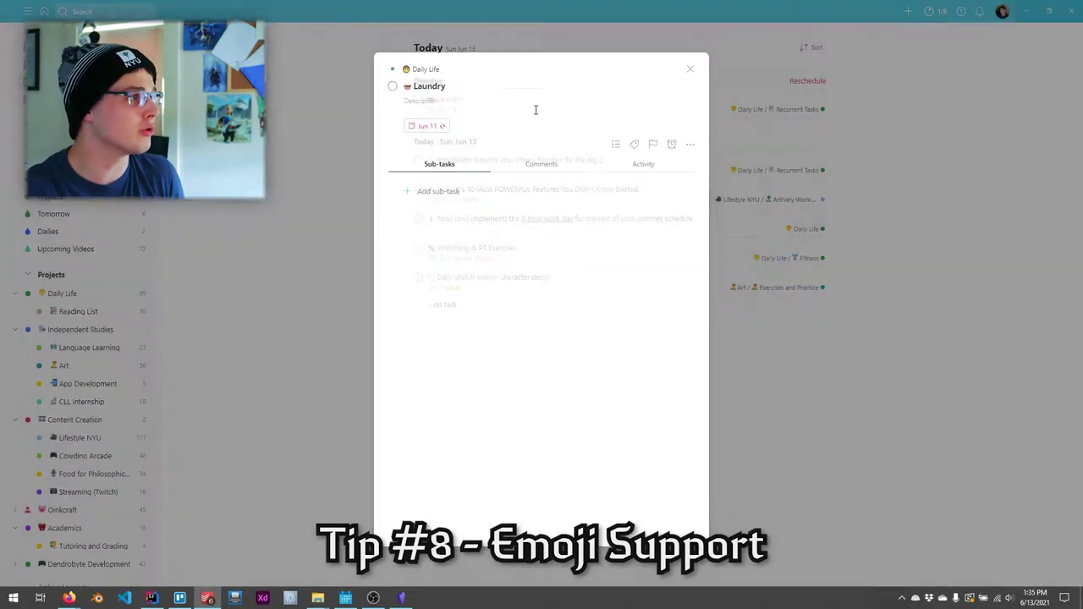
Close the Laundry task's details.
{"action": "key", "text": "Escape"}
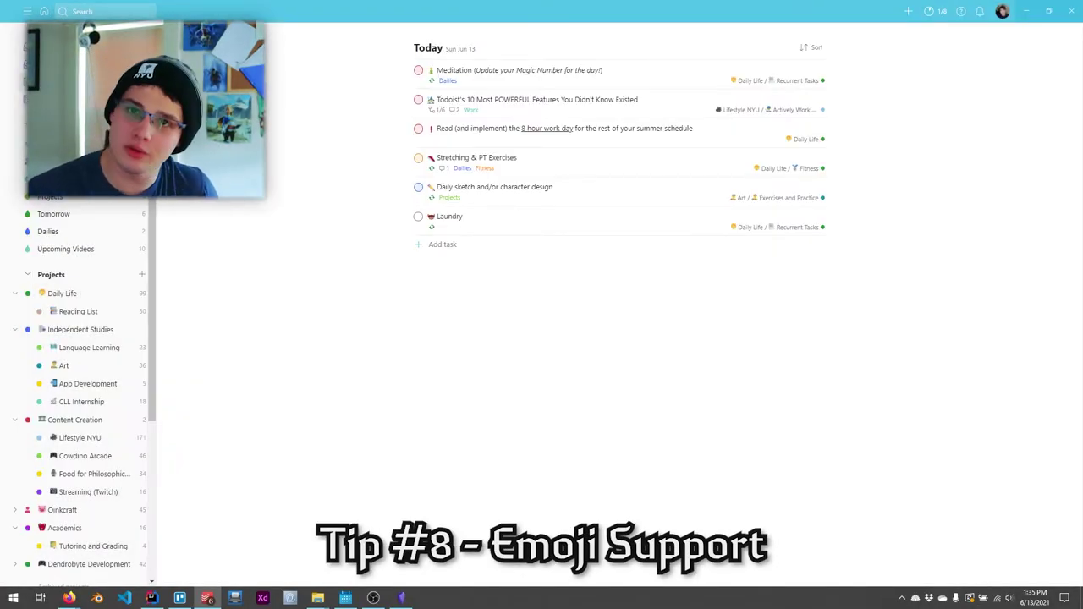
{"action": "left_click", "coordinate": [345, 598]}
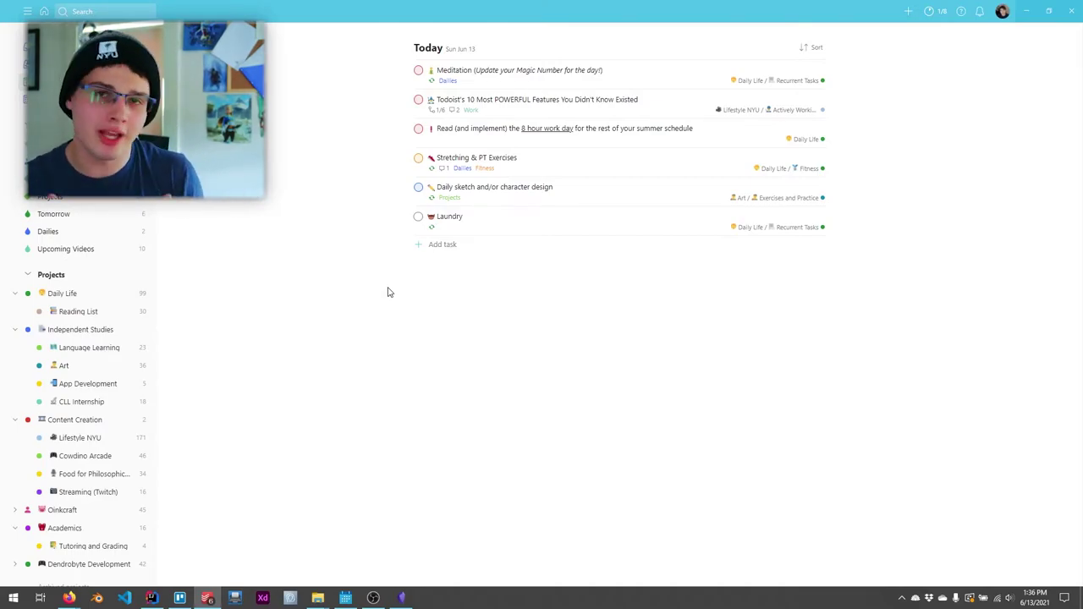
Add a task named "📝 Write out script" to Today, starting its name with the memo emoji.
{"action": "left_click", "coordinate": [455, 246]}
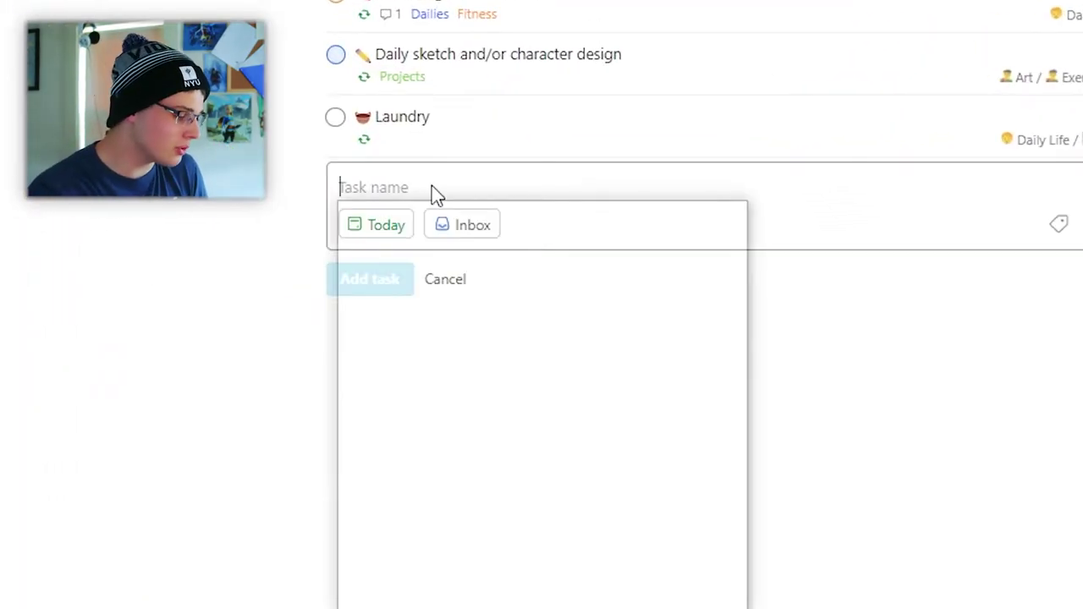
{"action": "key", "text": "Right"}
{"action": "key", "text": "Return"}
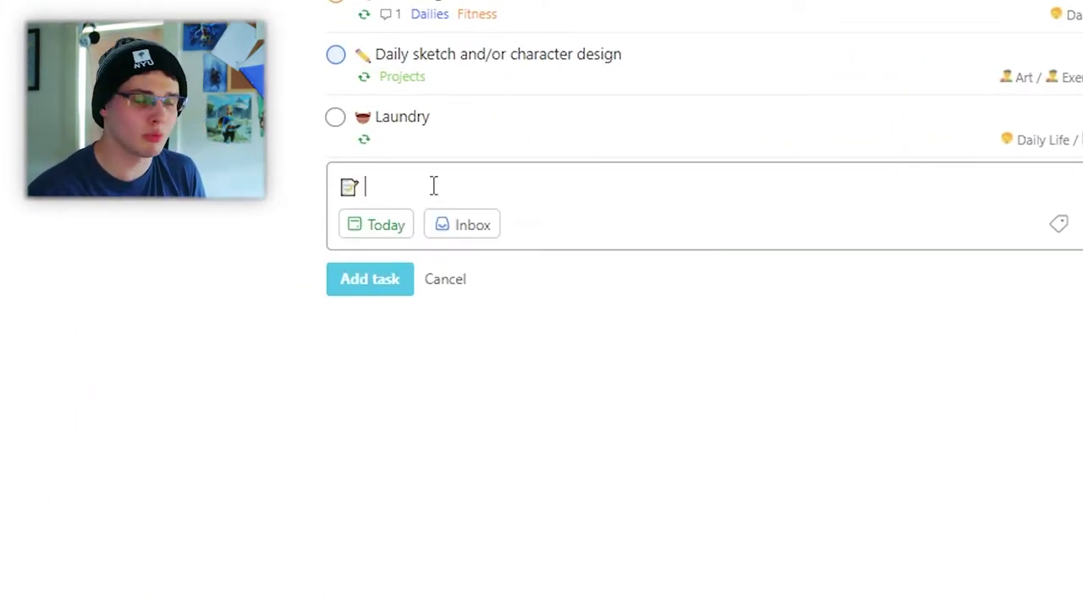
{"action": "type", "text": "Write out scrip"}
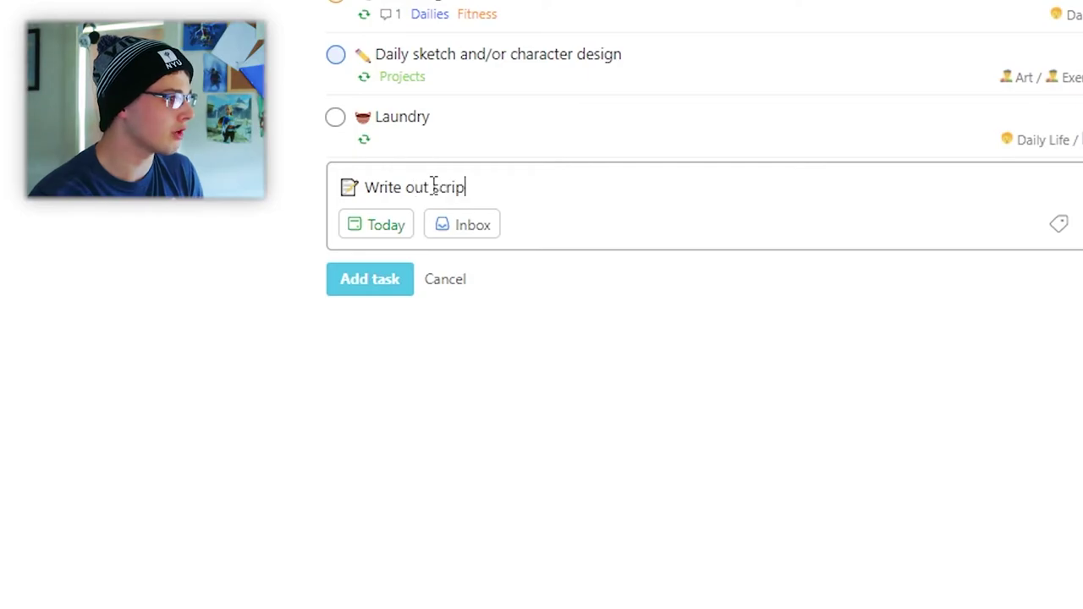
{"action": "type", "text": "t"}
{"action": "key", "text": "Return"}
{"action": "left_click", "coordinate": [459, 356]}
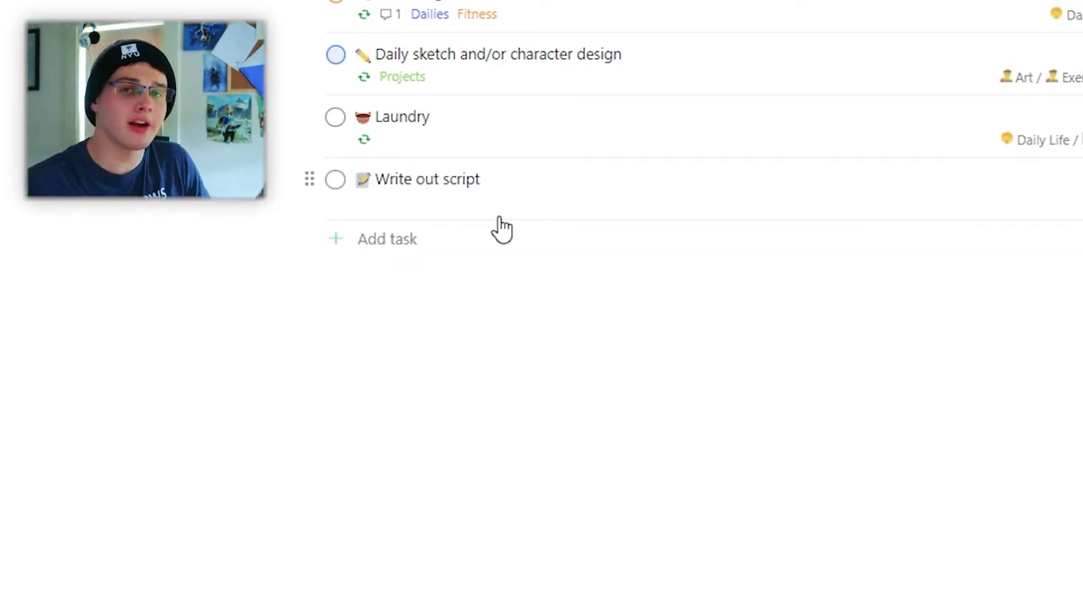
Delete the "Write out script" task and confirm the deletion.
{"action": "right_click", "coordinate": [502, 210]}
{"action": "left_click", "coordinate": [628, 604]}
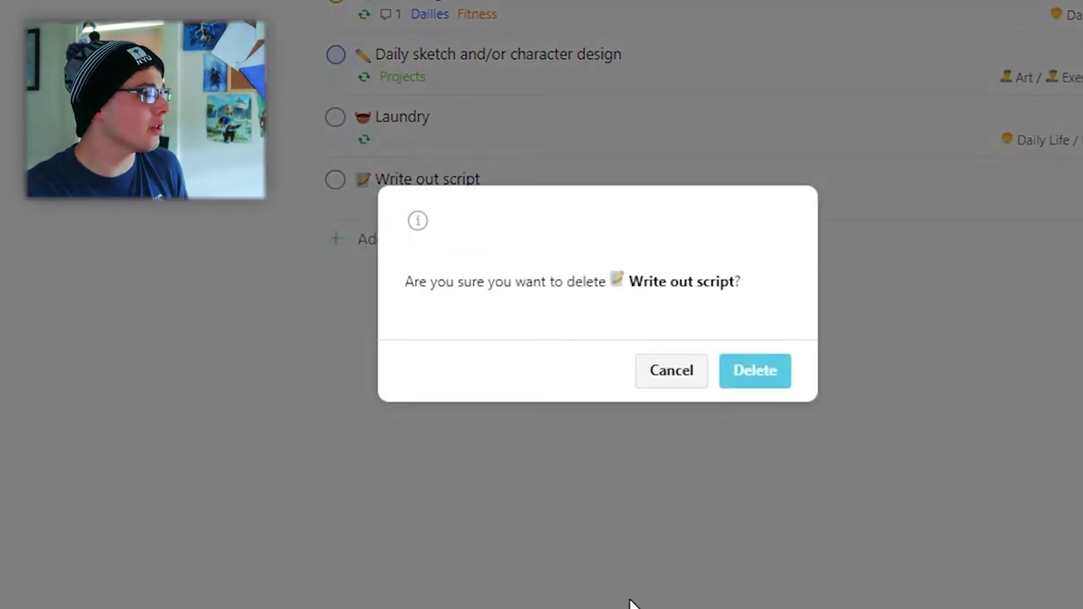
{"action": "left_click", "coordinate": [777, 369]}
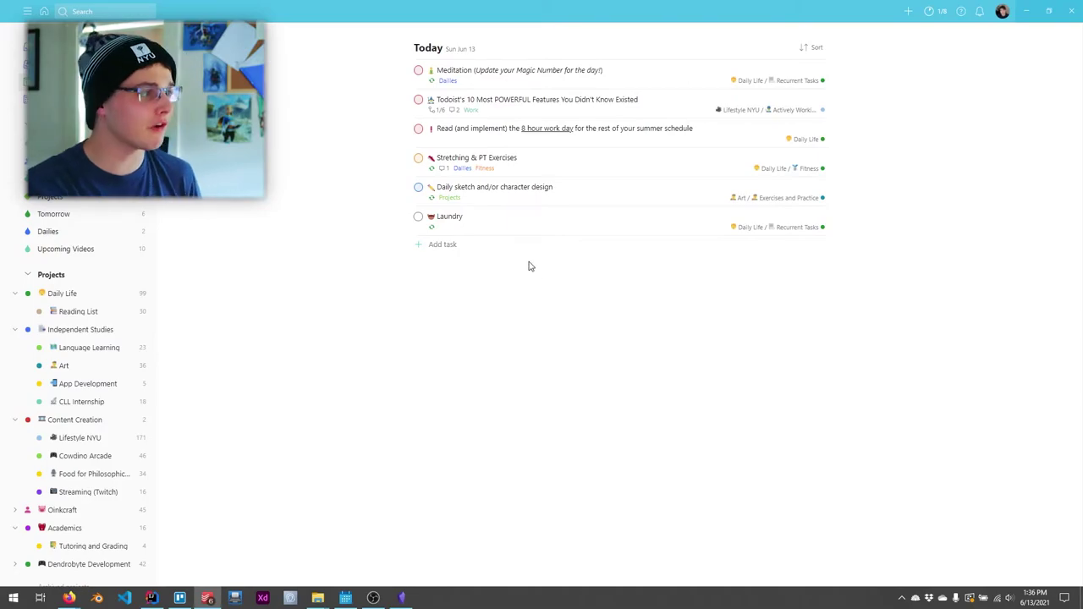
Start a new task in Today and browse the emoji picker for its name.
{"action": "left_click", "coordinate": [511, 243]}
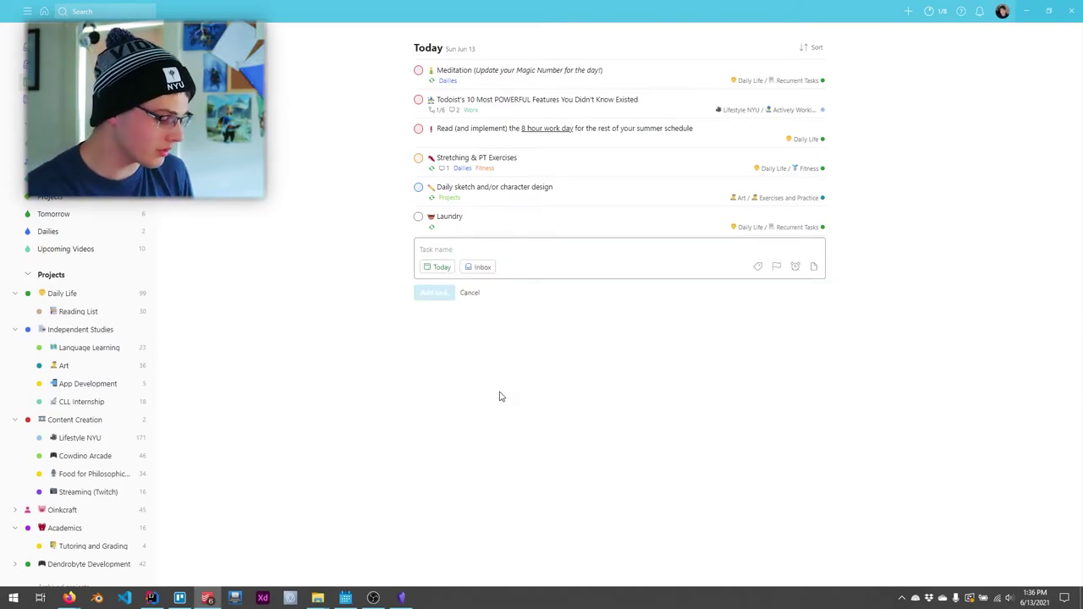
{"action": "key", "text": "super+period"}
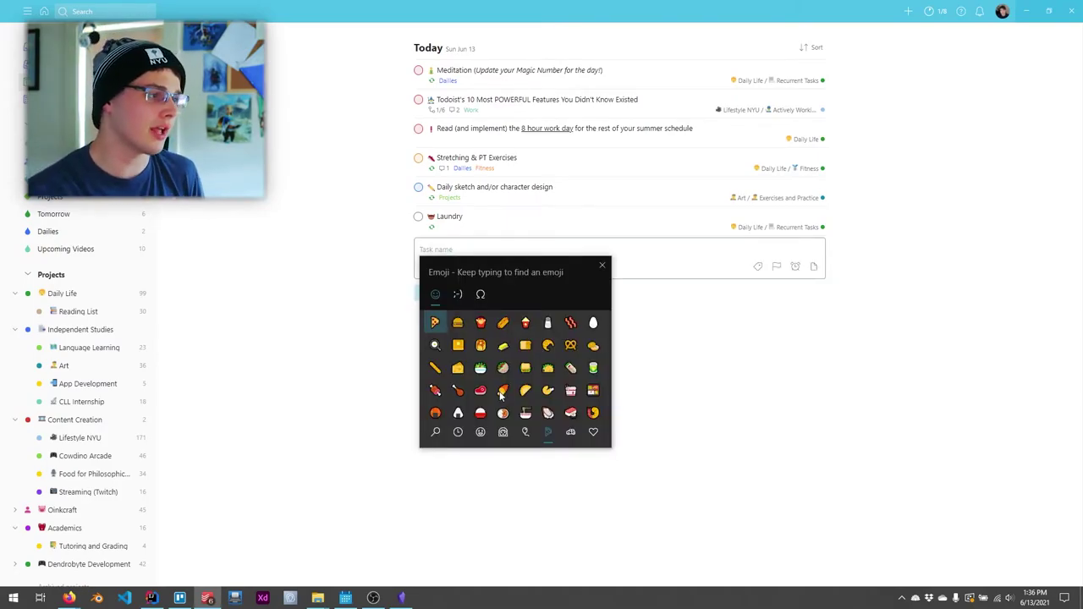
{"action": "scroll", "coordinate": [508, 372], "scroll_direction": "down", "scroll_amount": 5}
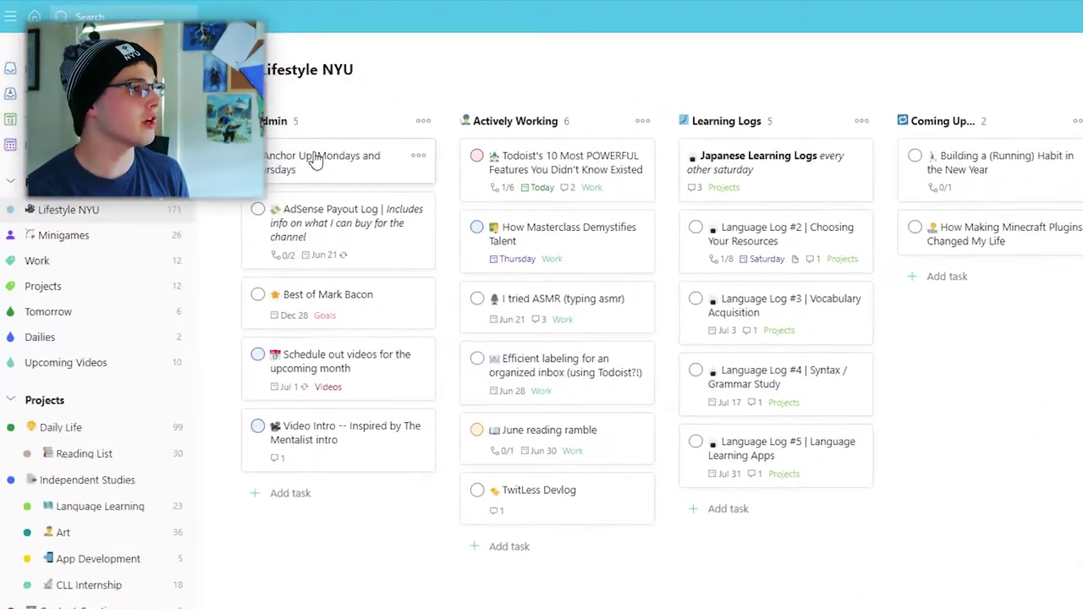
Open the "Anchor Up: Mondays and Thursdays" task's name for editing, highlight its leading asterisk and save the name as it is.
{"action": "left_click", "coordinate": [430, 233]}
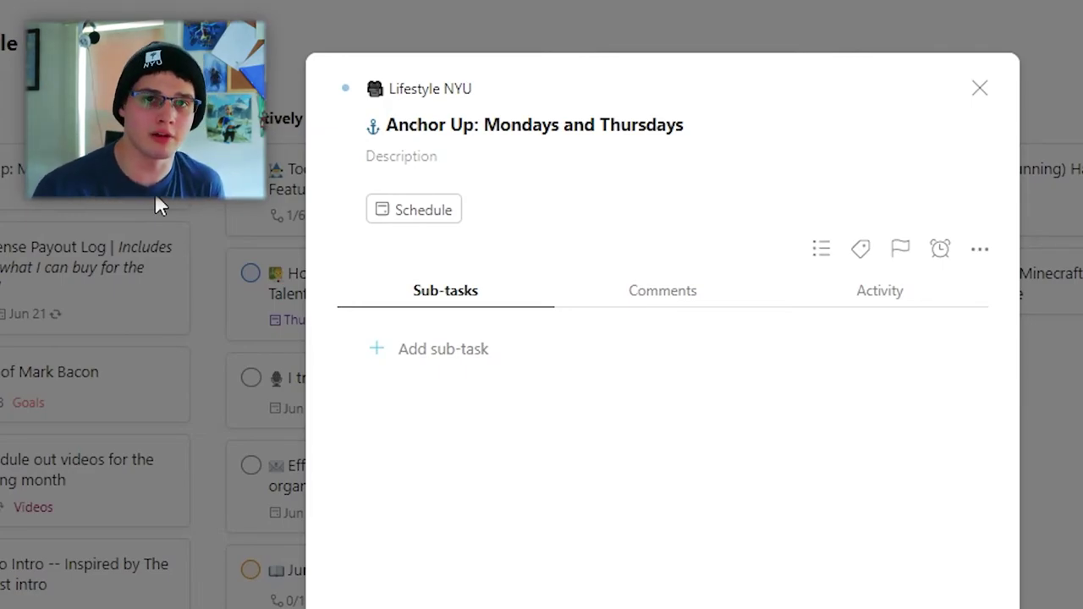
{"action": "left_click", "coordinate": [349, 133]}
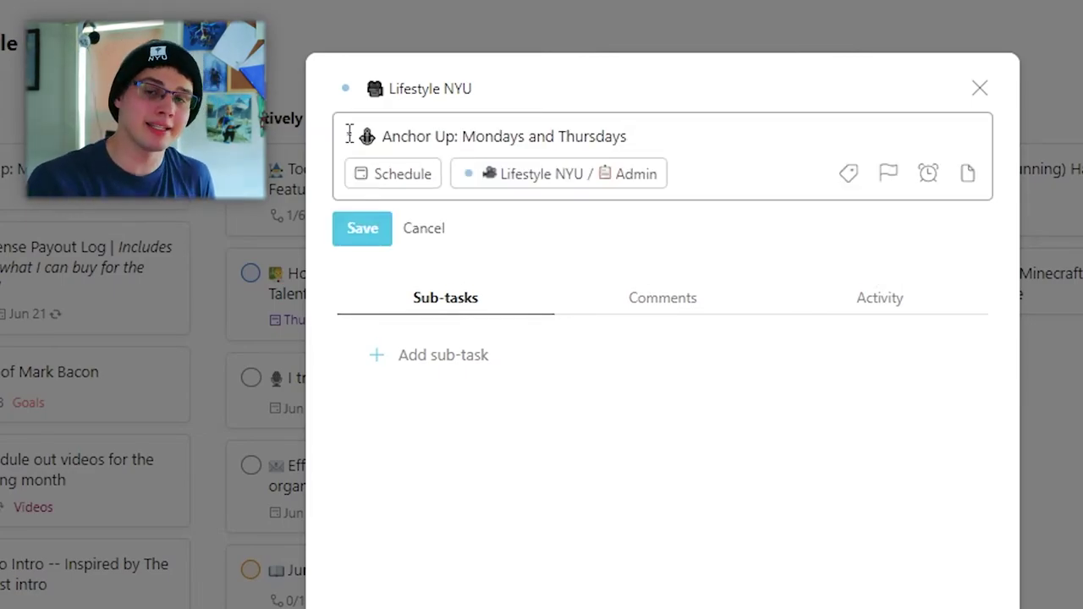
{"action": "left_click_drag", "start_coordinate": [345, 135], "coordinate": [356, 138]}
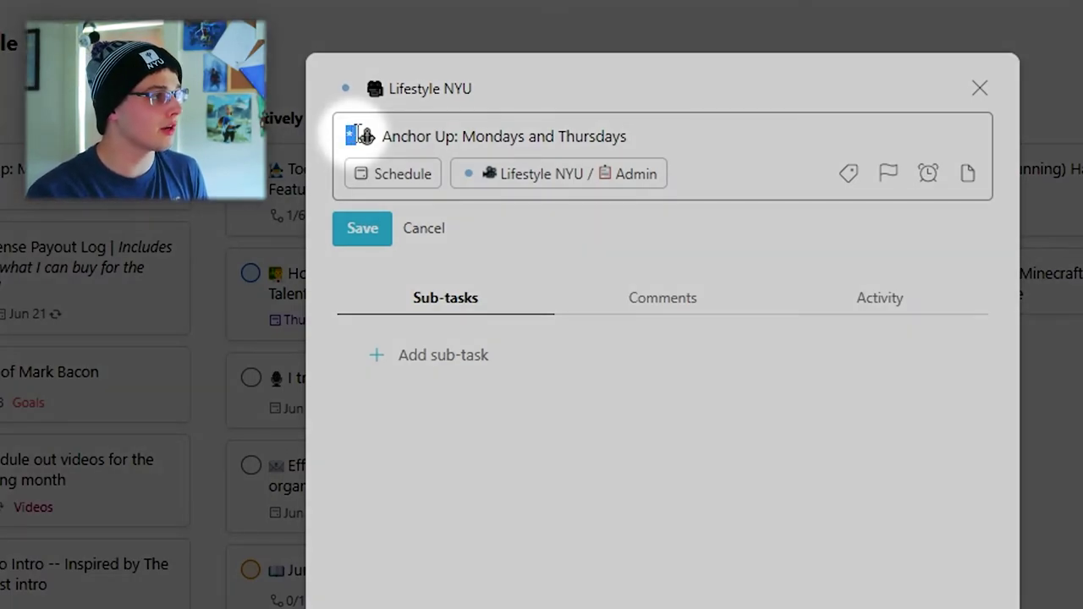
{"action": "left_click", "coordinate": [380, 228]}
Open the Syllabus task in the archived Grammatical Analysis project and view its comments.
{"action": "left_click", "coordinate": [149, 474]}
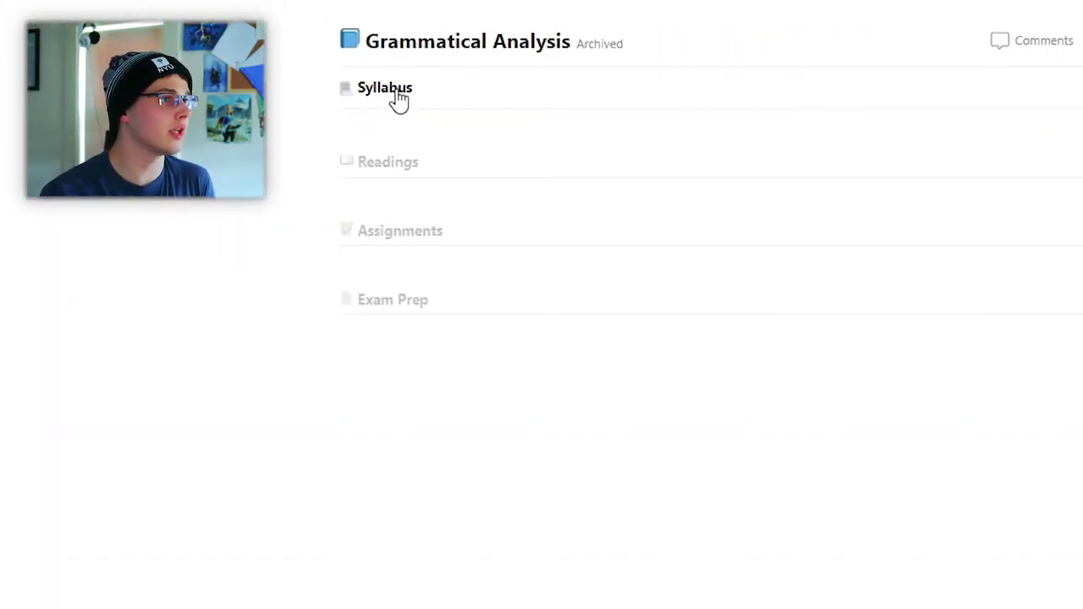
{"action": "left_click", "coordinate": [445, 89]}
{"action": "key", "text": "Escape"}
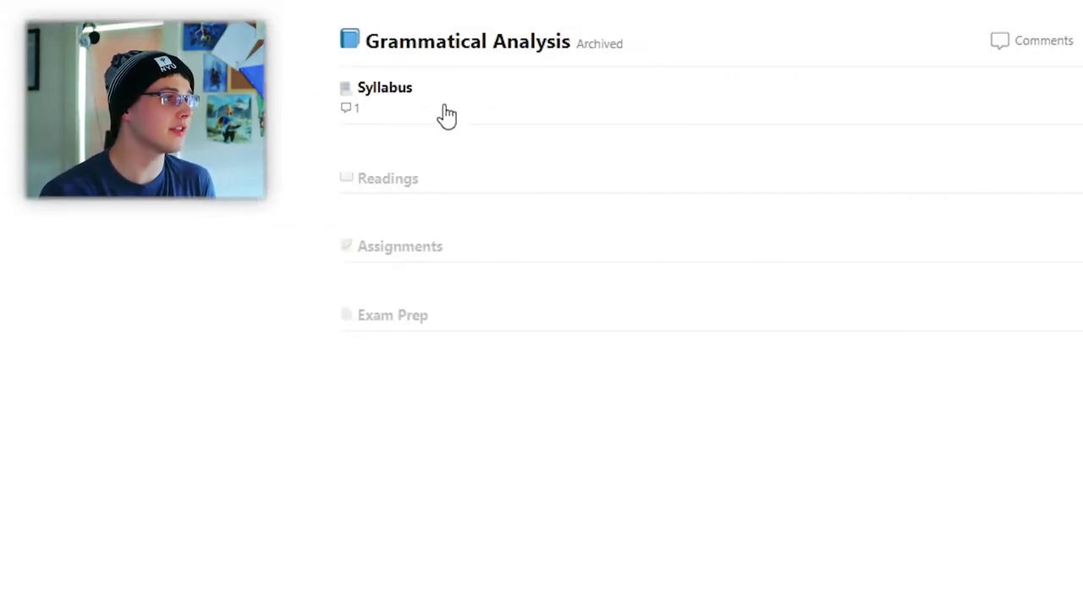
{"action": "left_click", "coordinate": [391, 100]}
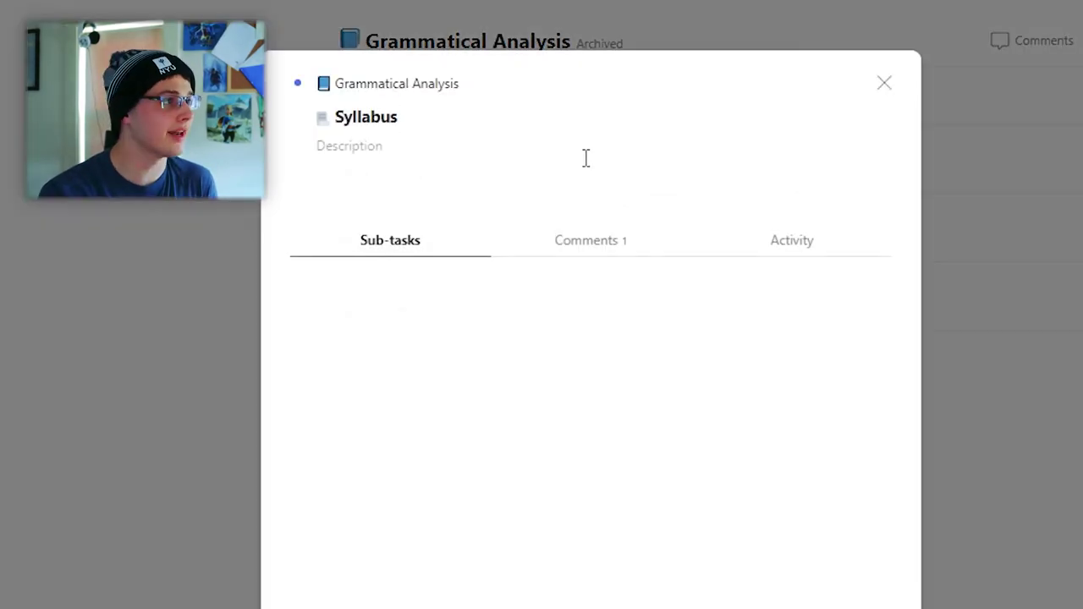
{"action": "left_click", "coordinate": [617, 259]}
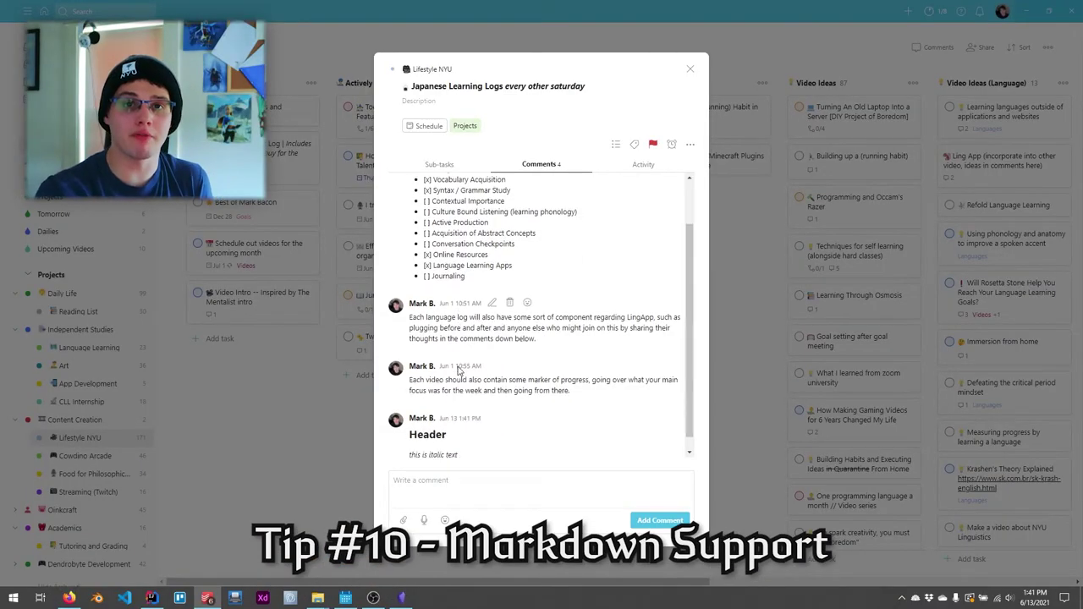
Close the Japanese Learning Logs task and open the comments of "Language Log #2 | Choosing Your Resources".
{"action": "left_click", "coordinate": [786, 265]}
{"action": "left_click", "coordinate": [554, 165]}
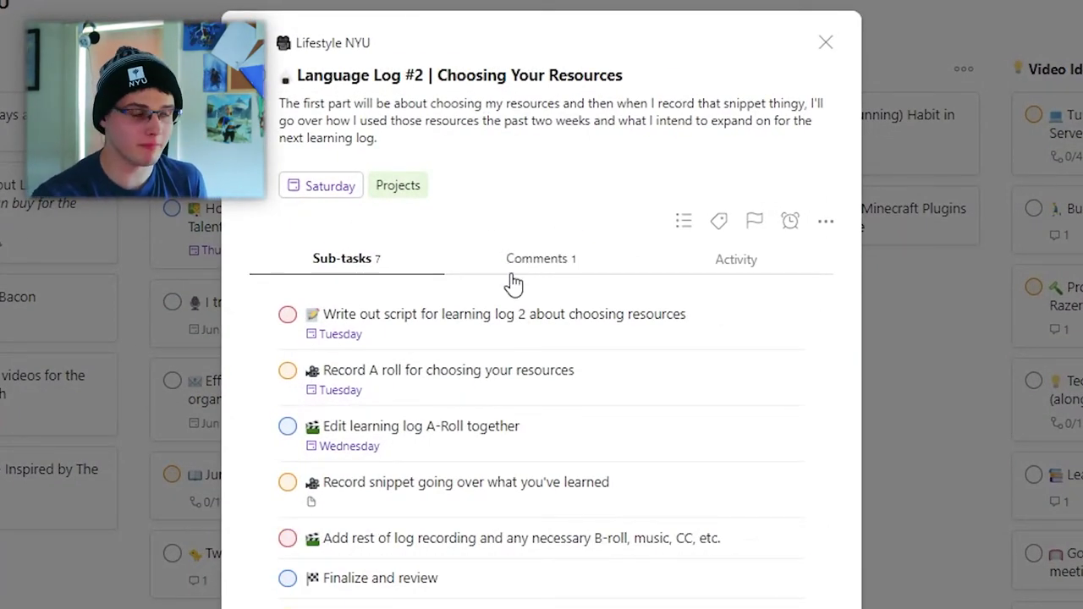
{"action": "left_click", "coordinate": [552, 259]}
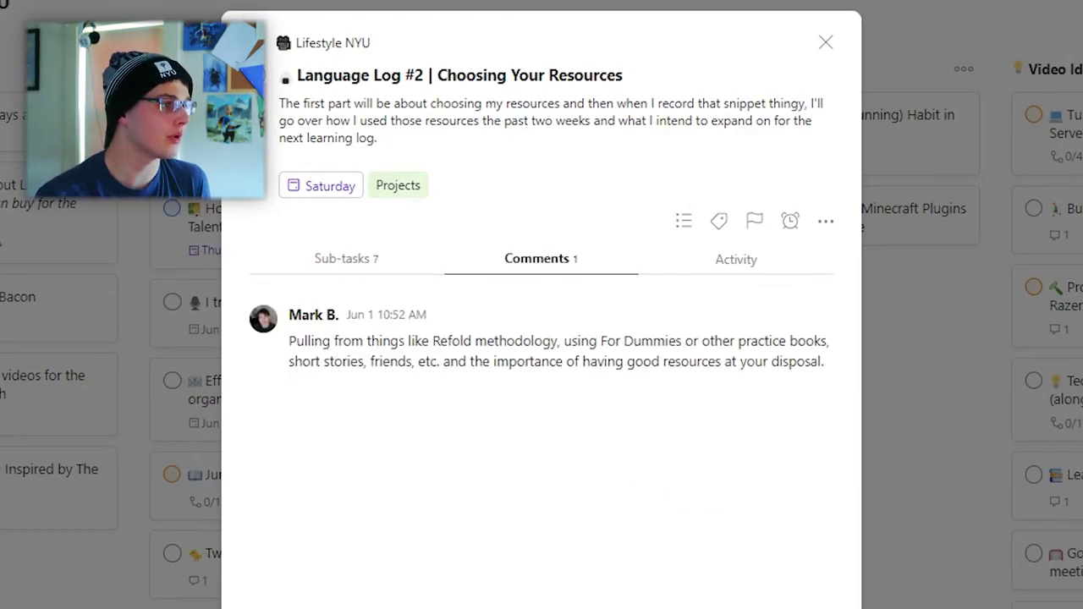
Draft a comment with the Markdown heading "# Script" and the line "This is going to be the script for the video.".
{"action": "left_click", "coordinate": [618, 523]}
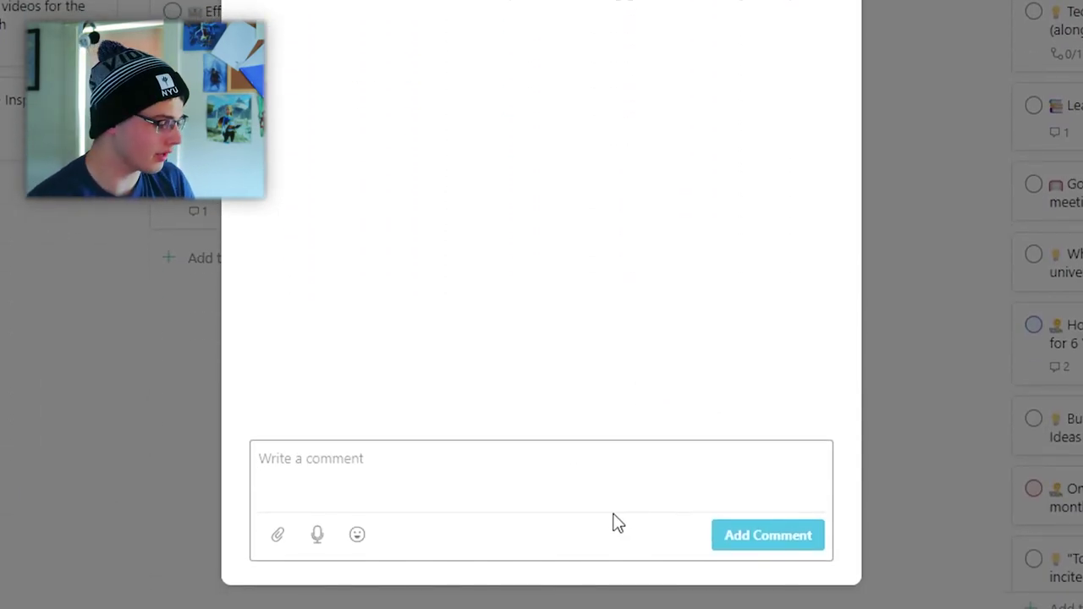
{"action": "type", "text": "# Script  "}
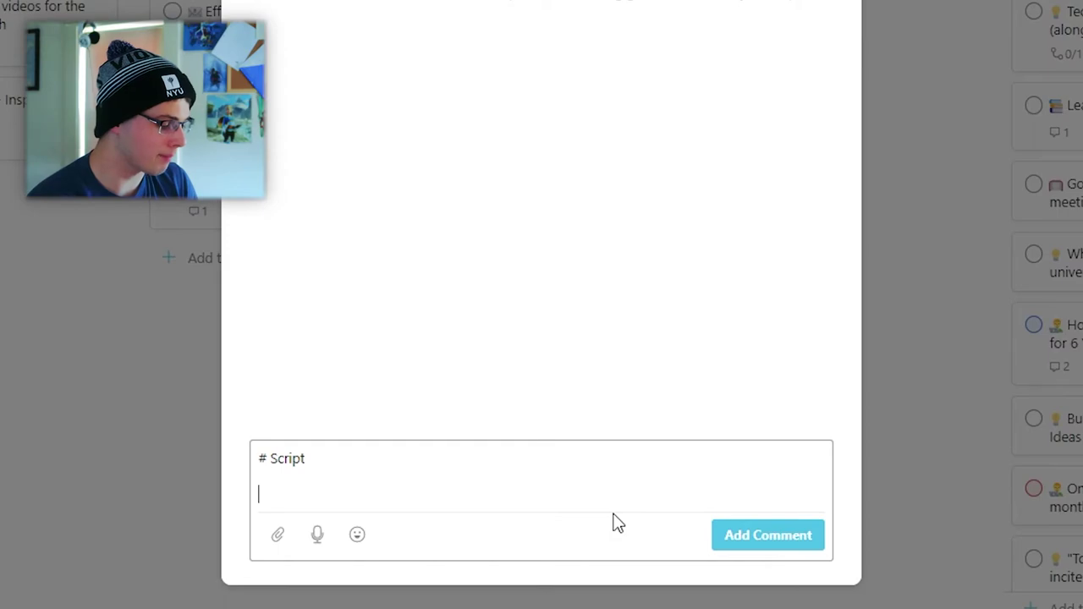
{"action": "type", "text": "Ths is going to be the script "}
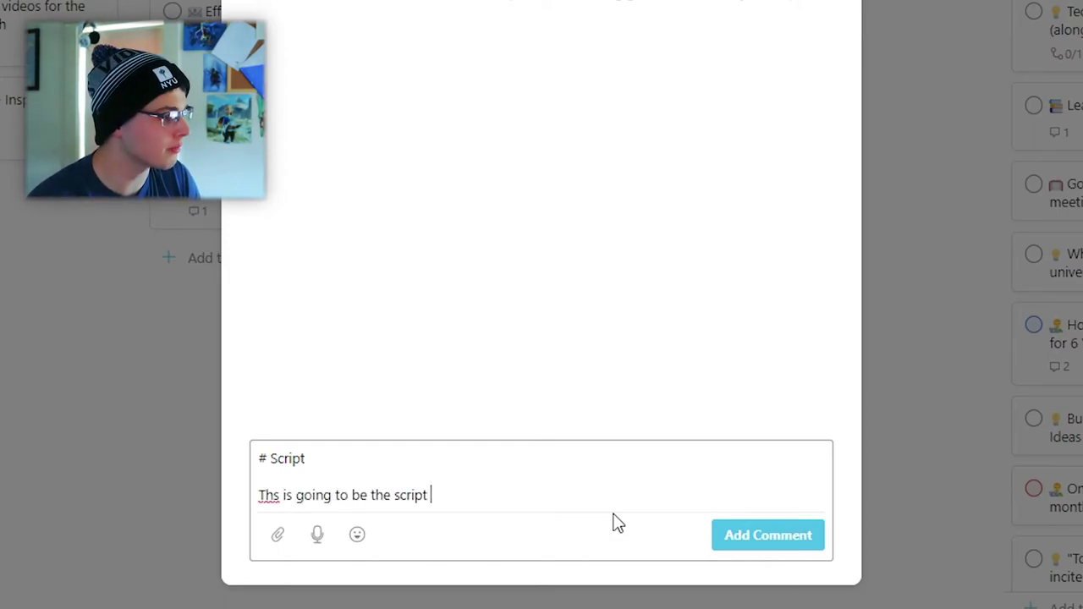
{"action": "type", "text": "for the video."}
{"action": "key", "text": "Return"}
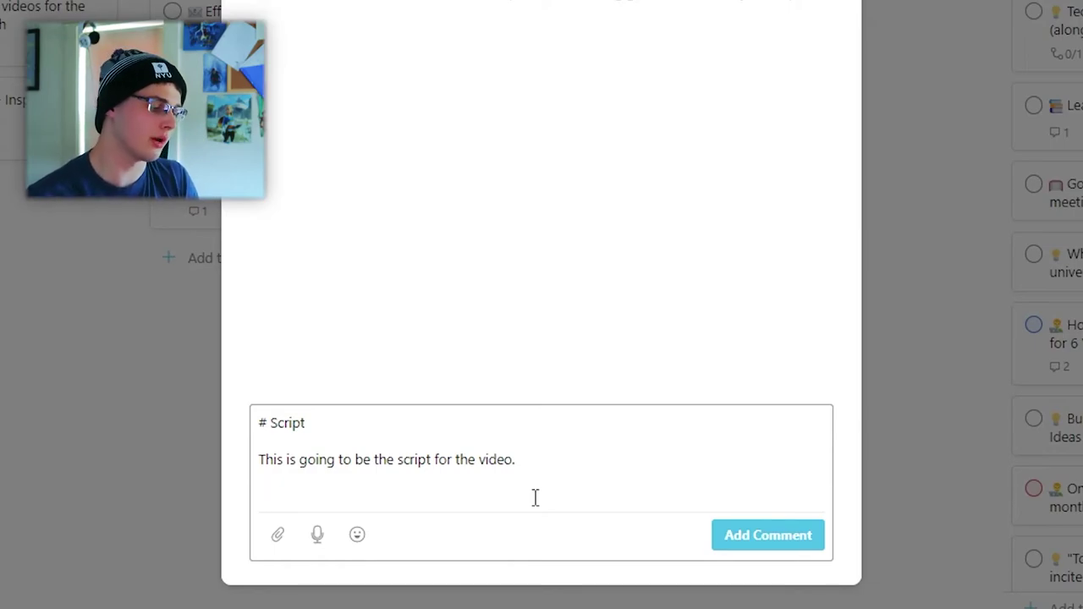
Add the subheading "## header 2" with the line "This is a slightly smaller header." and post the comment.
{"action": "type", "text": "## header "}
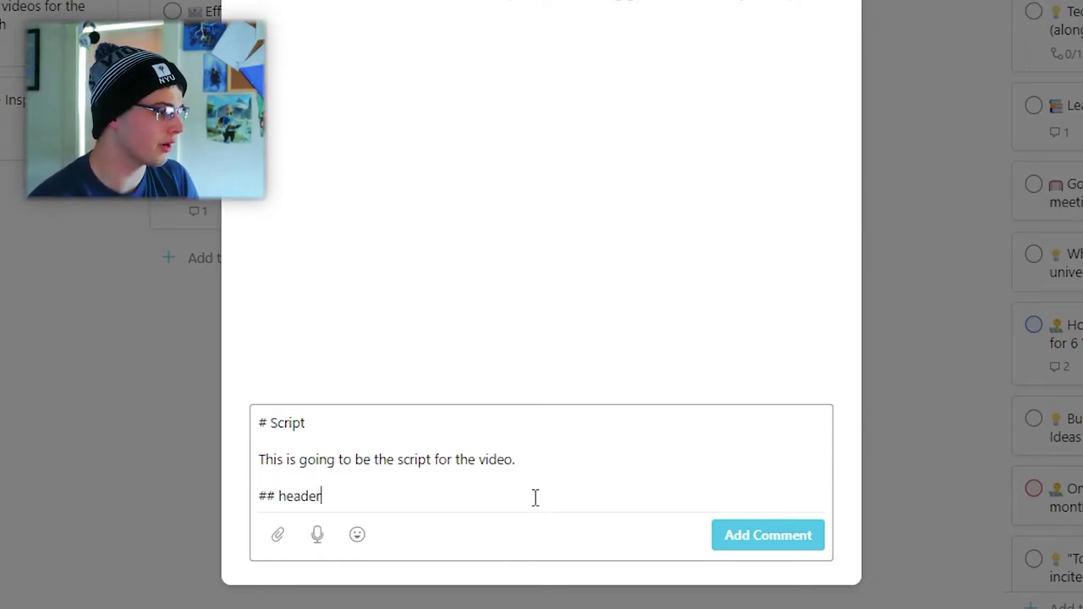
{"action": "type", "text": "2"}
{"action": "key", "text": "Return"}
{"action": "key", "text": "Return"}
{"action": "type", "text": "This i"}
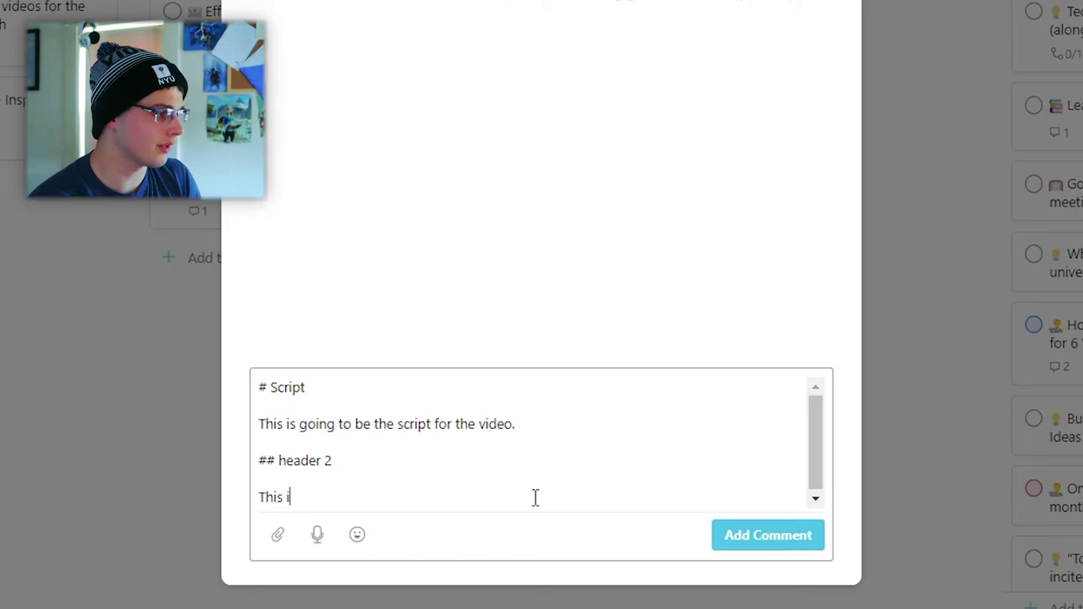
{"action": "type", "text": "s a slightly smaller header."}
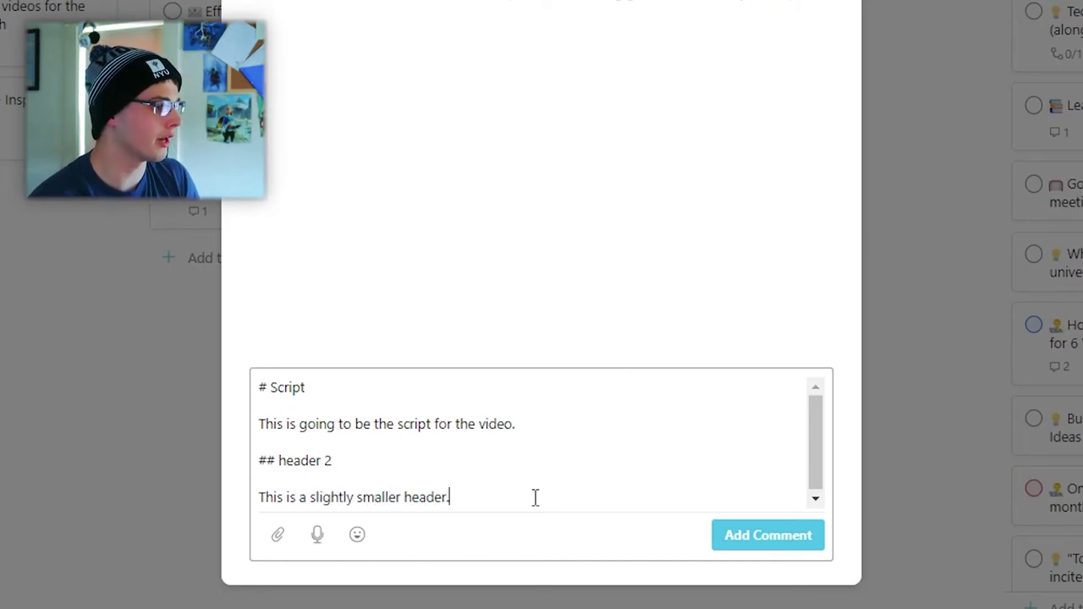
{"action": "key", "text": "ctrl+Return"}
{"action": "scroll", "coordinate": [371, 286], "scroll_direction": "up", "scroll_amount": 3}
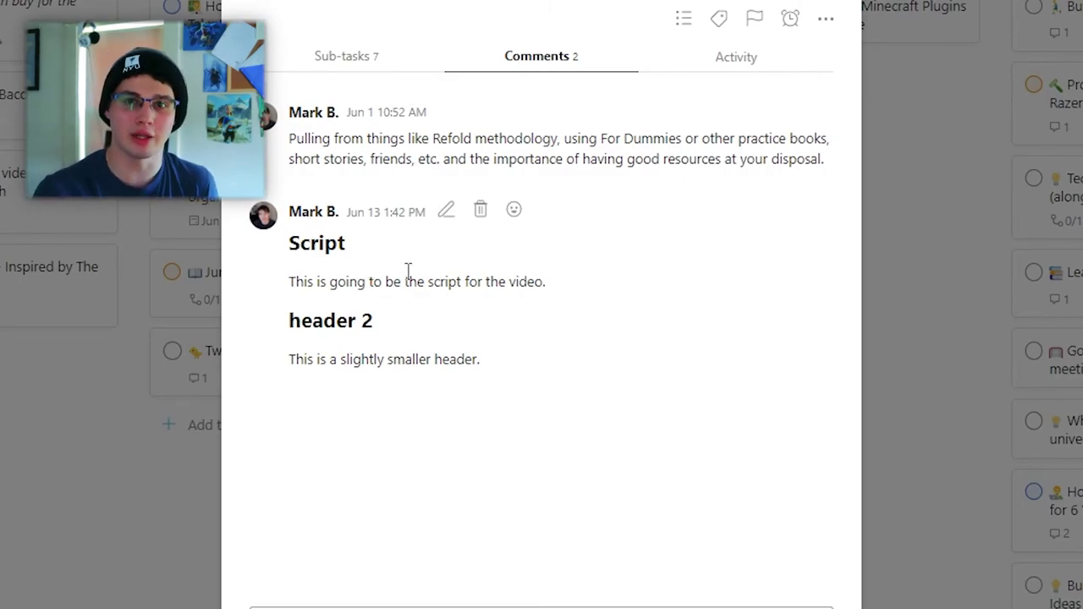
Edit the new comment, replacing its text with "# Programming Concept", "We should do the thing like this" and a "```java" code fence.
{"action": "left_click", "coordinate": [446, 210]}
{"action": "mouse_move", "coordinate": [491, 330]}
{"action": "left_mouse_down"}
{"action": "mouse_move", "coordinate": [296, 245]}
{"action": "mouse_move", "coordinate": [315, 224]}
{"action": "left_mouse_up"}
{"action": "type", "text": "Programming oncept"}
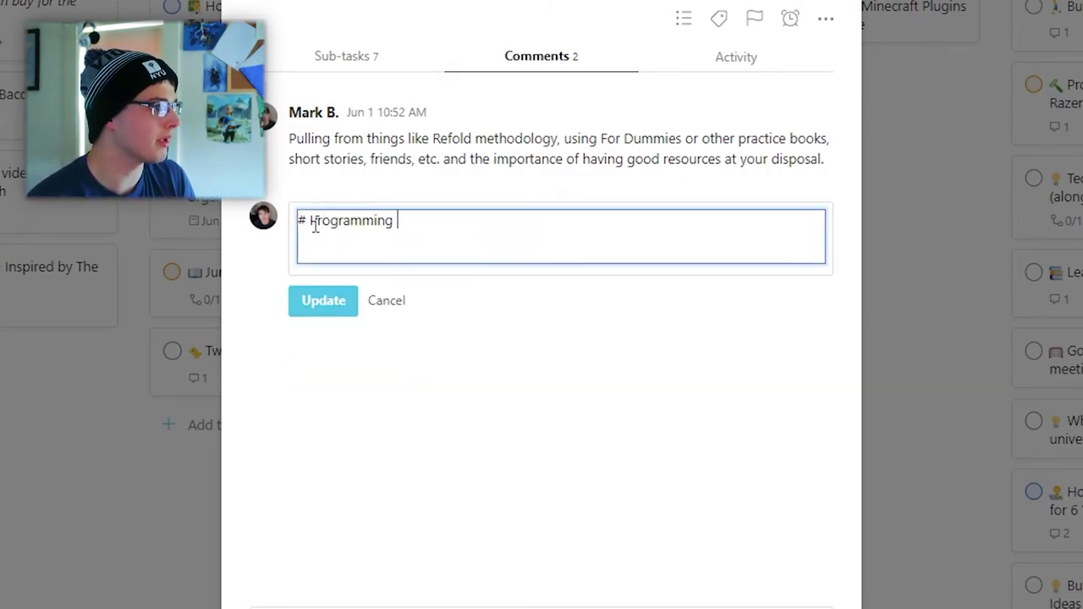
{"action": "key", "text": "ctrl+a"}
{"action": "type", "text": "# Programming Concept  We should do the thing like this  ```java"}
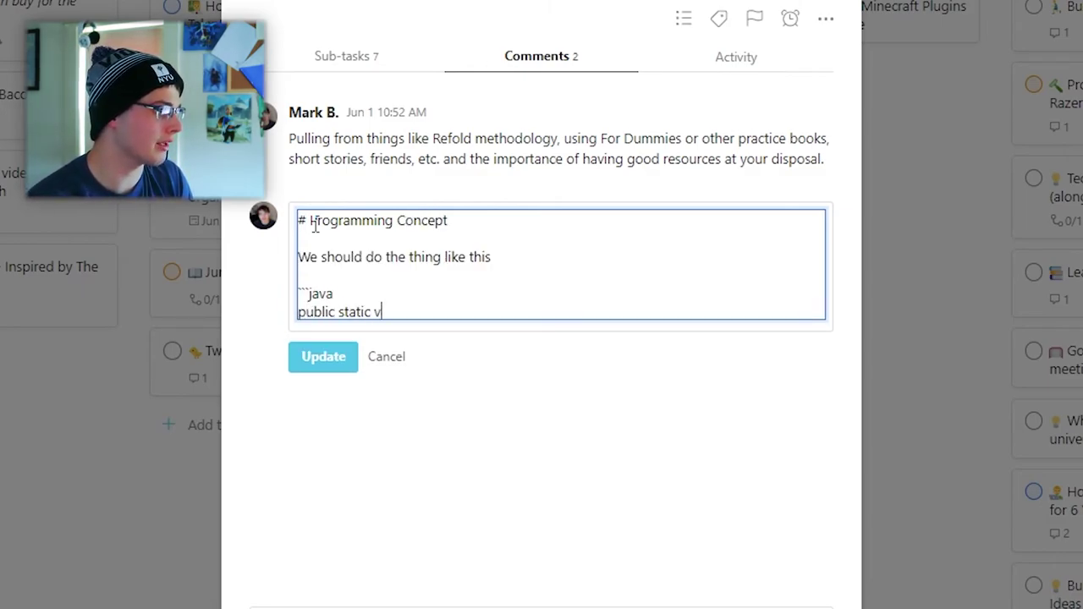
Write an empty "public static void main(String[] args){ }" method in the Java code block and update the comment.
{"action": "type", "text": "oid main(String[] arg"}
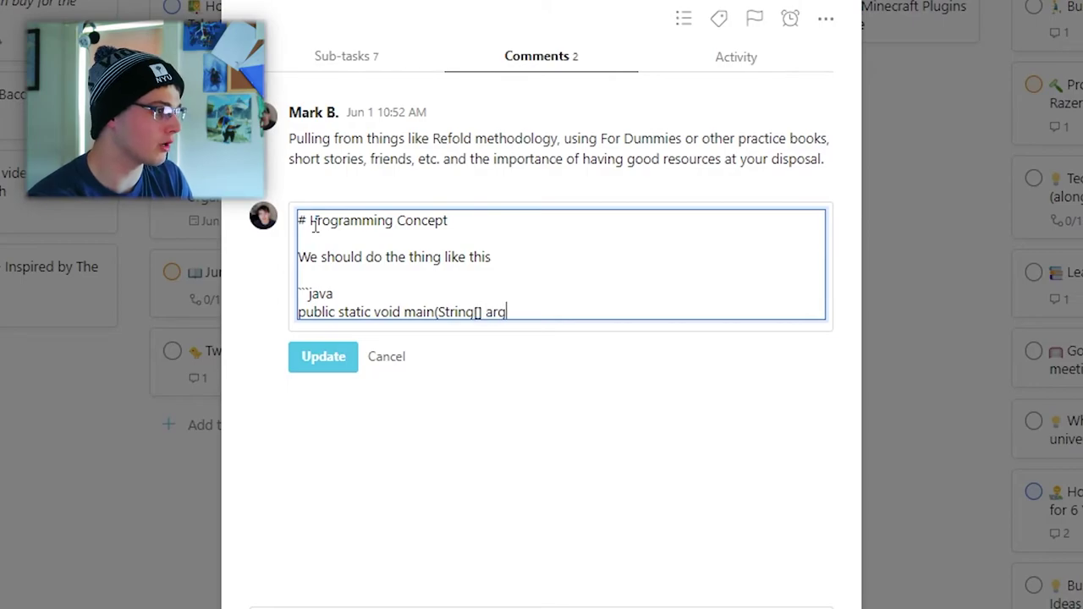
{"action": "key", "text": "Return"}
{"action": "key", "text": "Return"}
{"action": "type", "text": "}"}
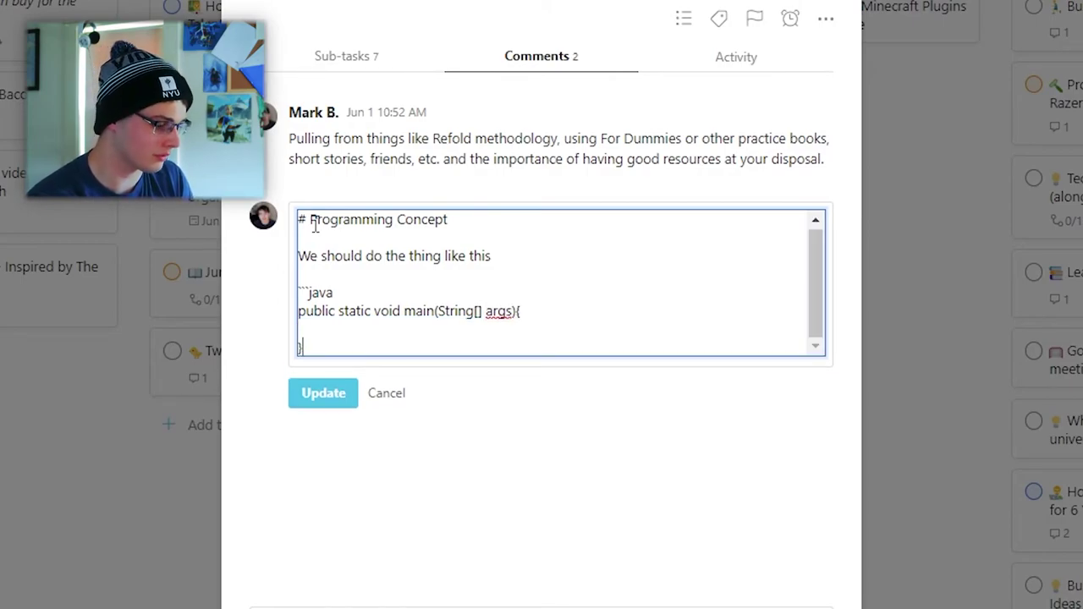
{"action": "key", "text": "ctrl+Return"}
{"action": "left_click_drag", "start_coordinate": [358, 379], "coordinate": [310, 303]}
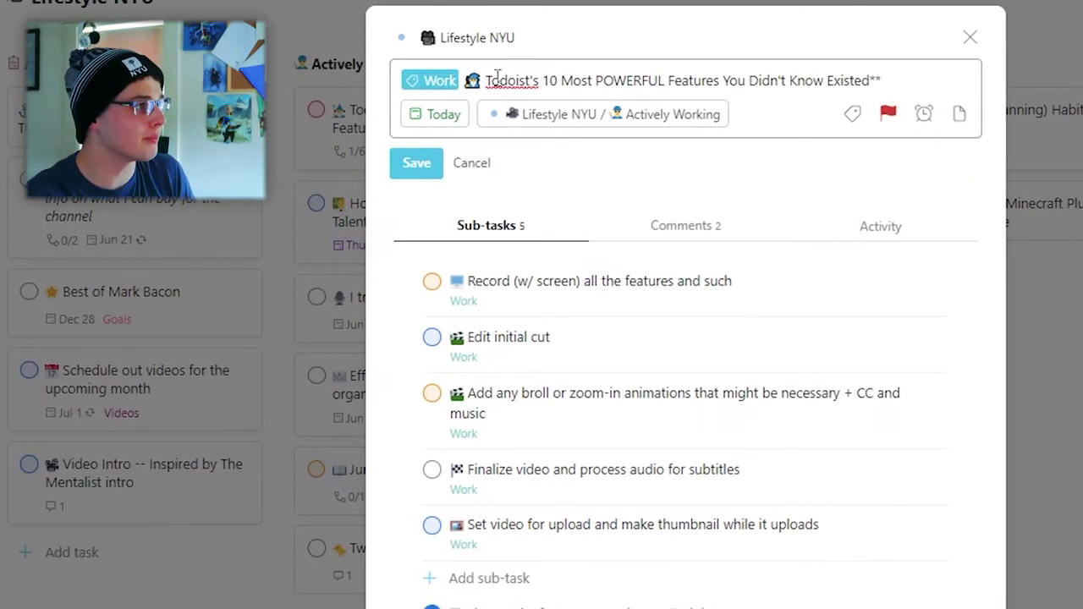
Make the "Todoist's 10 Most POWERFUL Features You Didn't Know Existed" task name bold with ** markers, save it and close the task.
{"action": "type", "text": "**"}
{"action": "key", "text": "Return"}
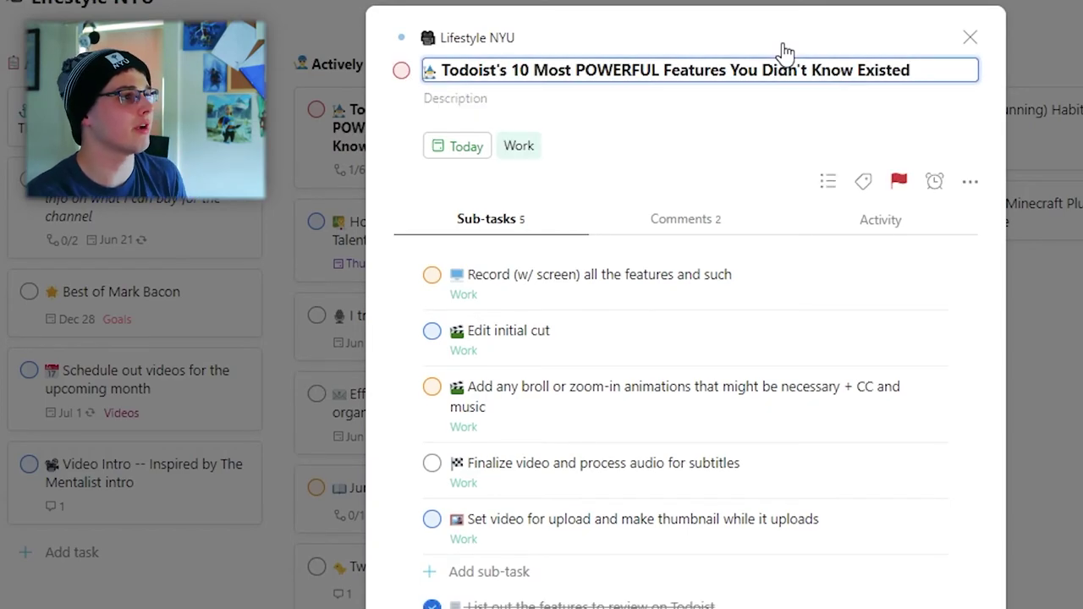
{"action": "key", "text": "Escape"}
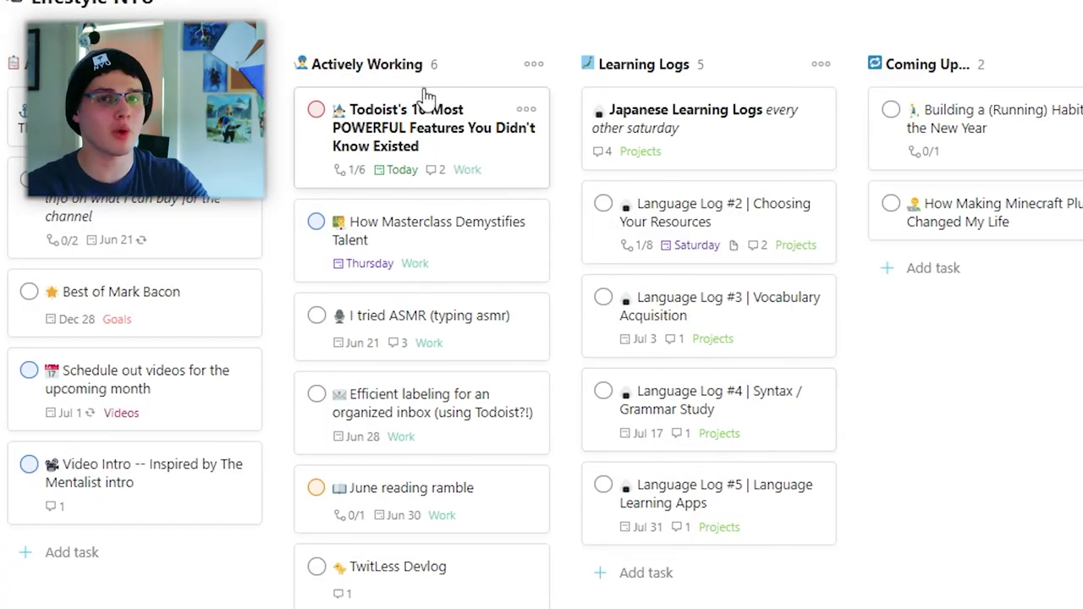